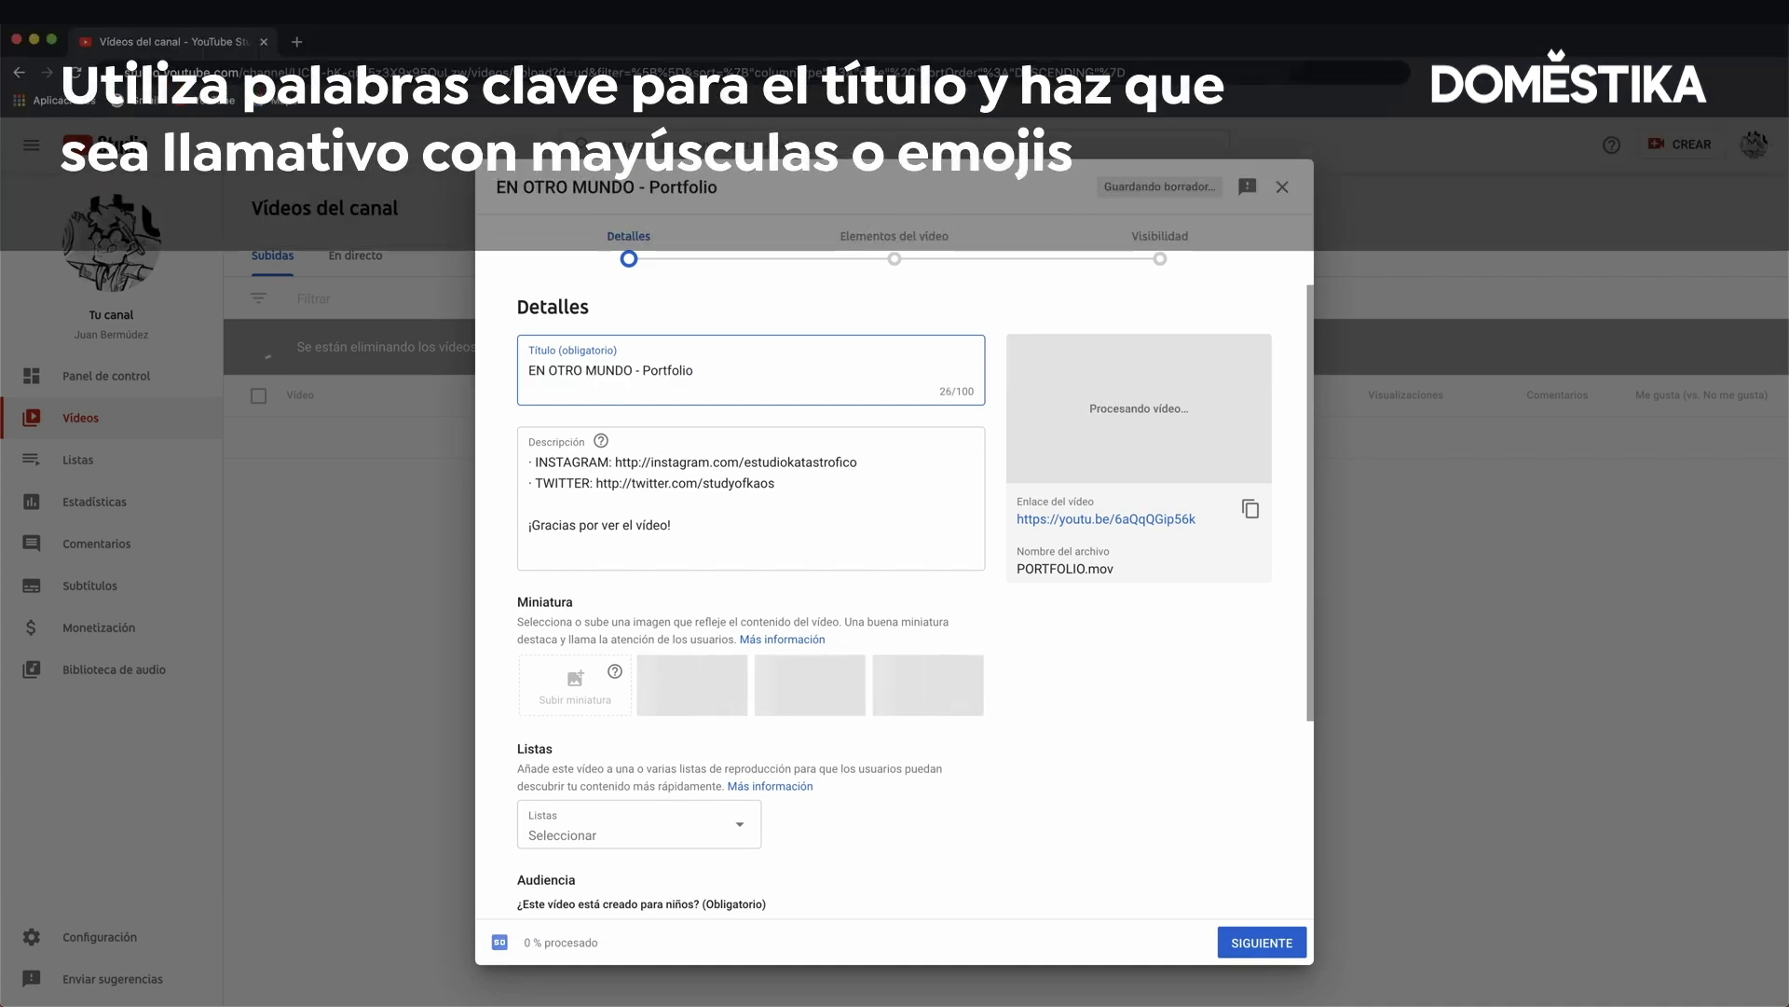
# Complete the video title as "EN OTRO MUNDO - Portfolio Artístico de Kaos" and open the playlist selection
pyautogui.write('Artístico de Kaos')
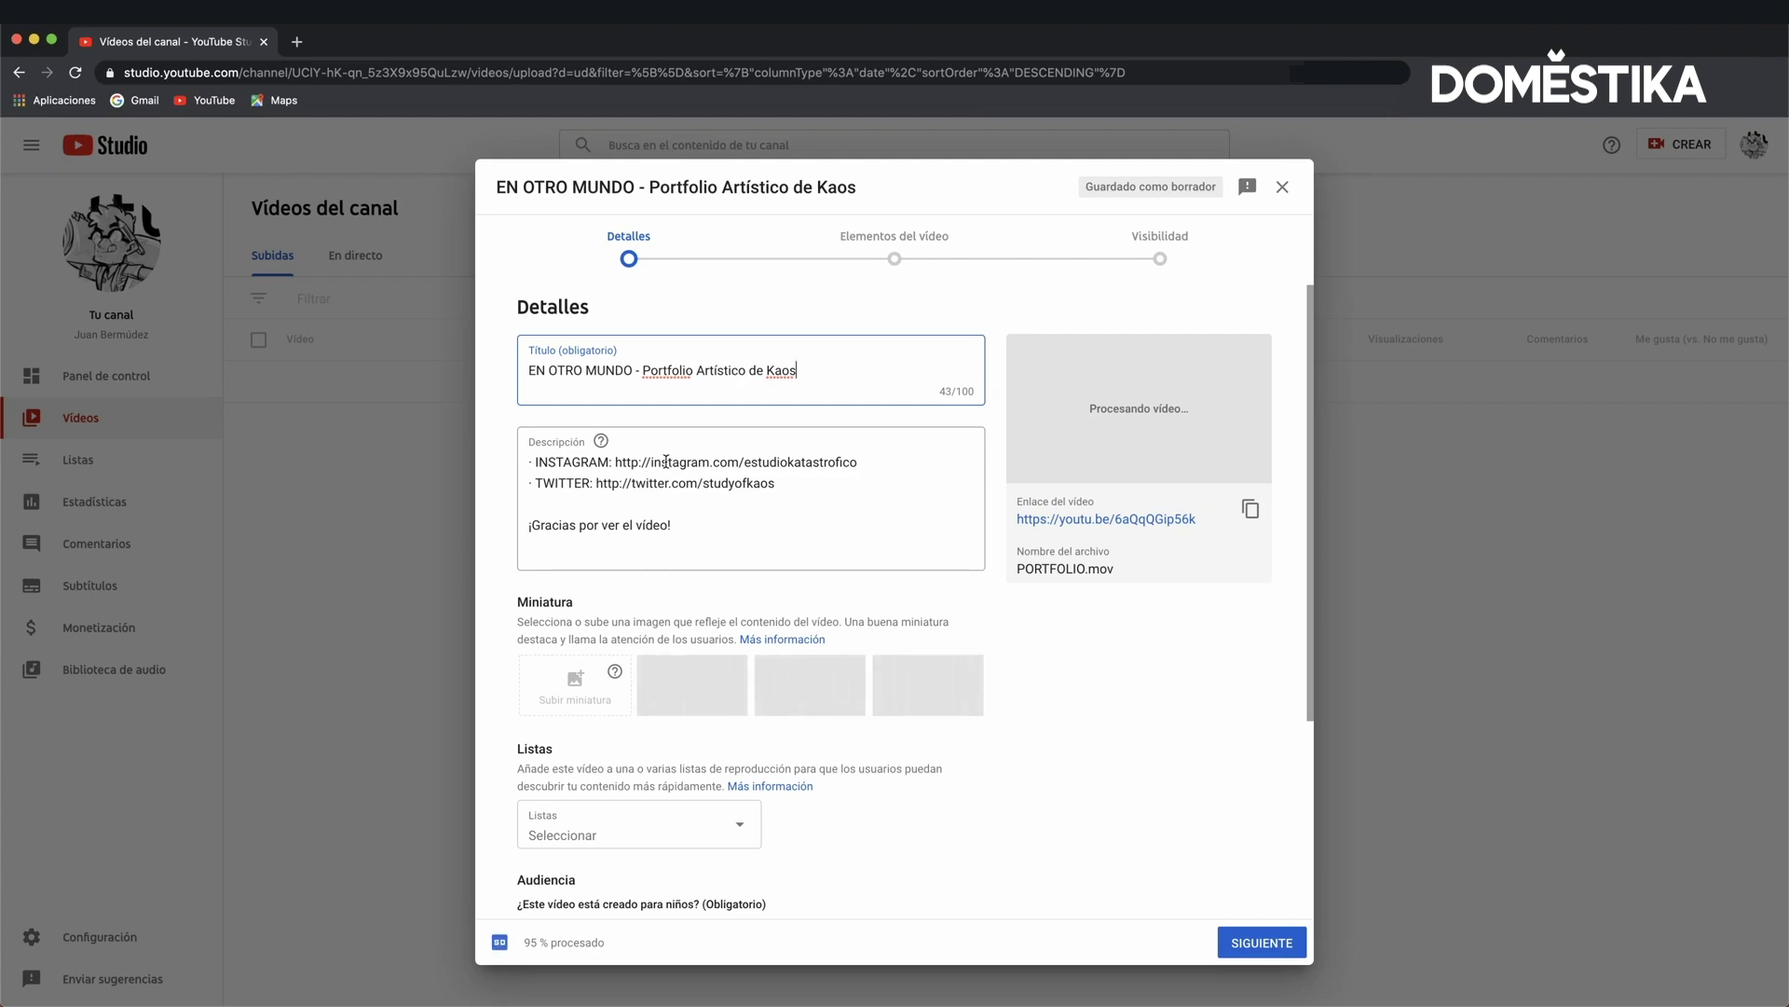
pyautogui.scroll(-3, 588, 616)
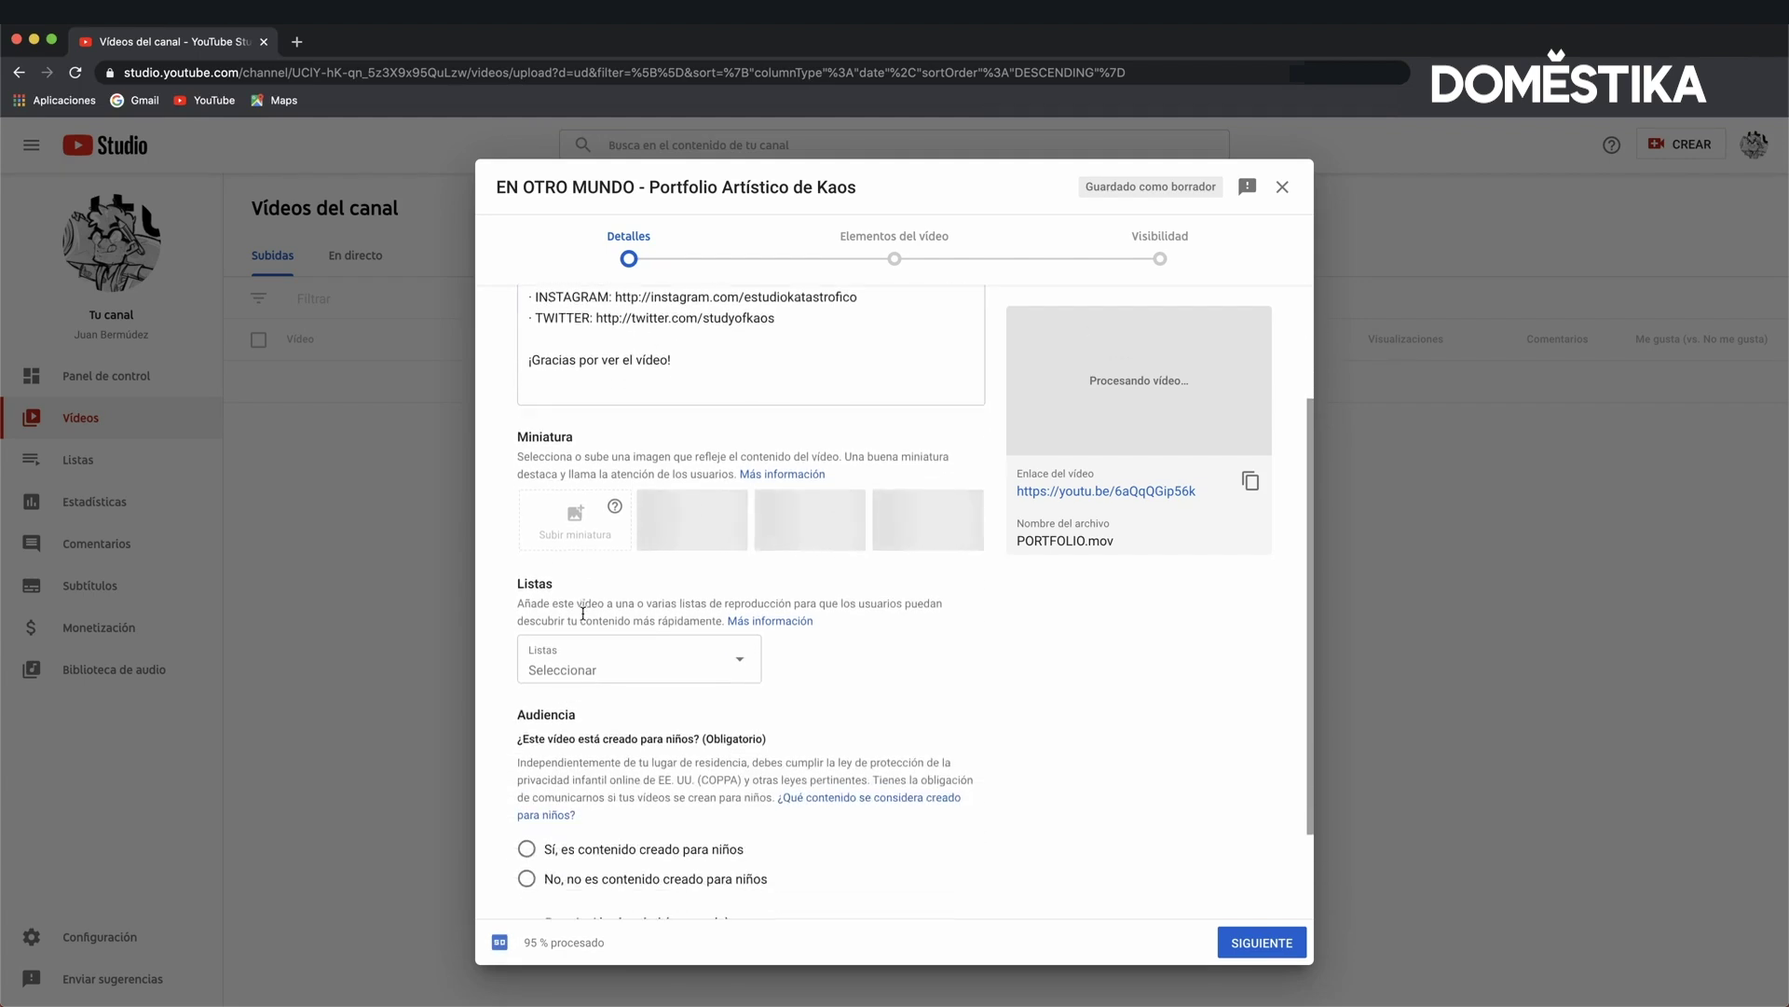
pyautogui.scroll(-1, 582, 613)
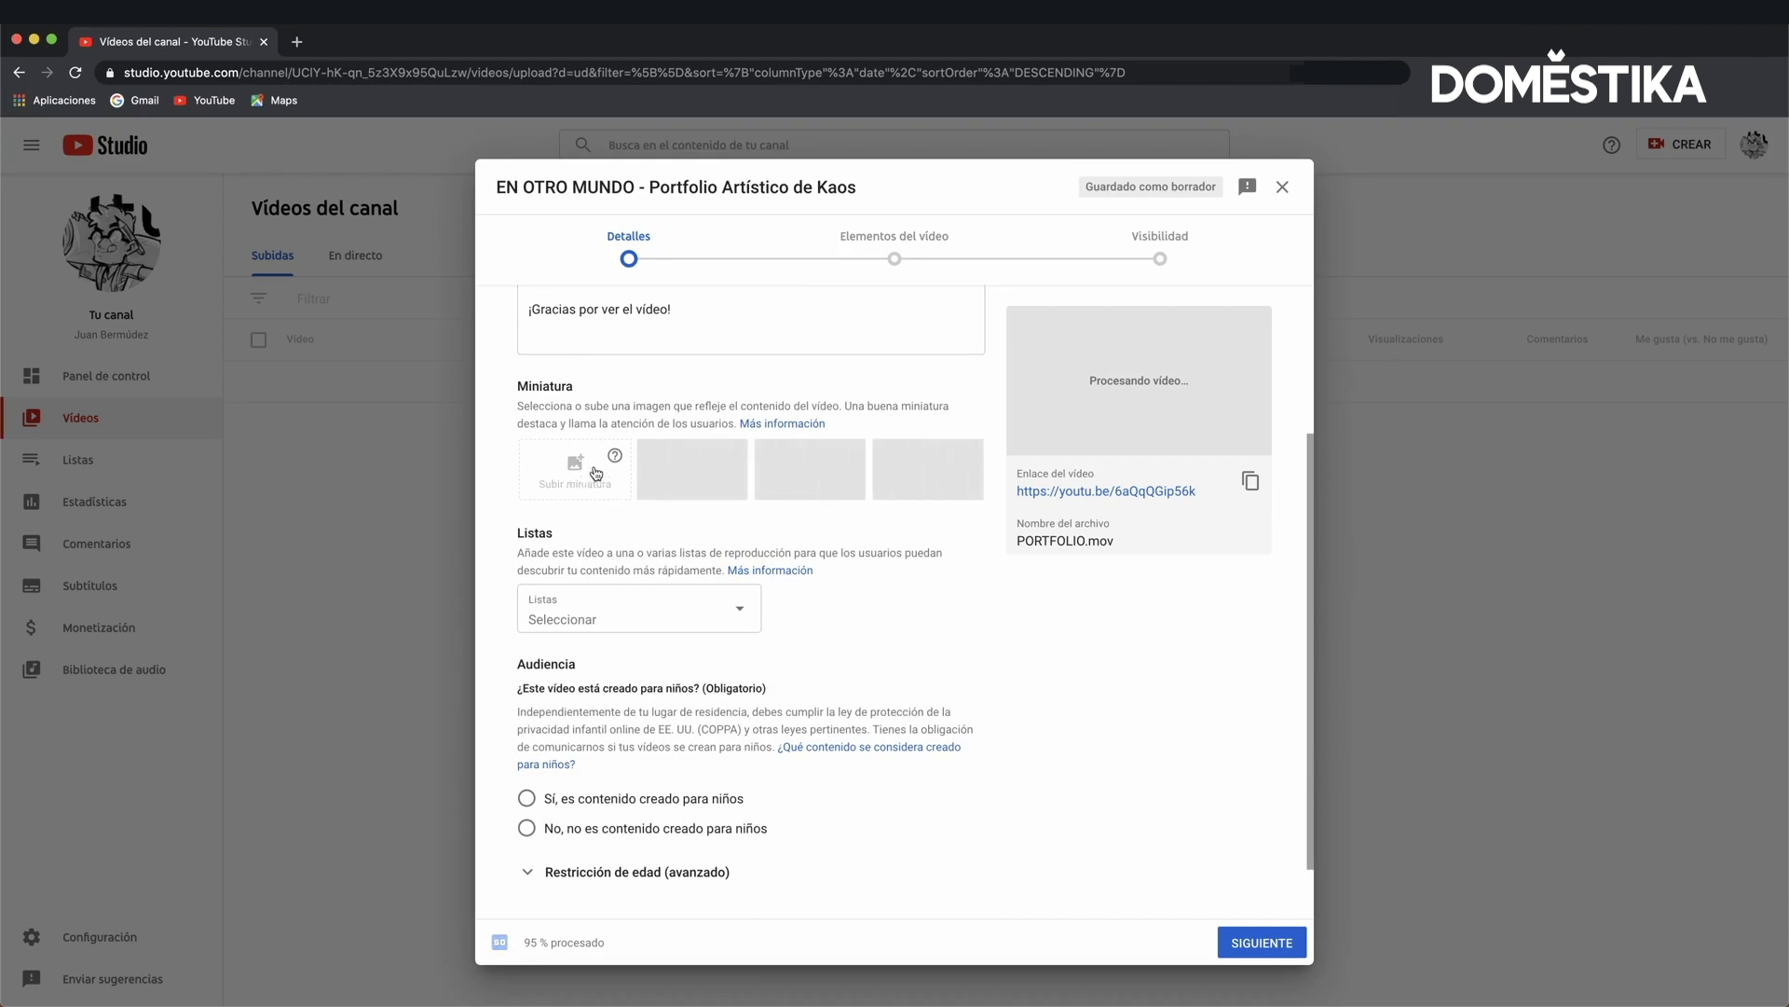
pyautogui.scroll(-1, 855, 579)
pyautogui.click(704, 549)
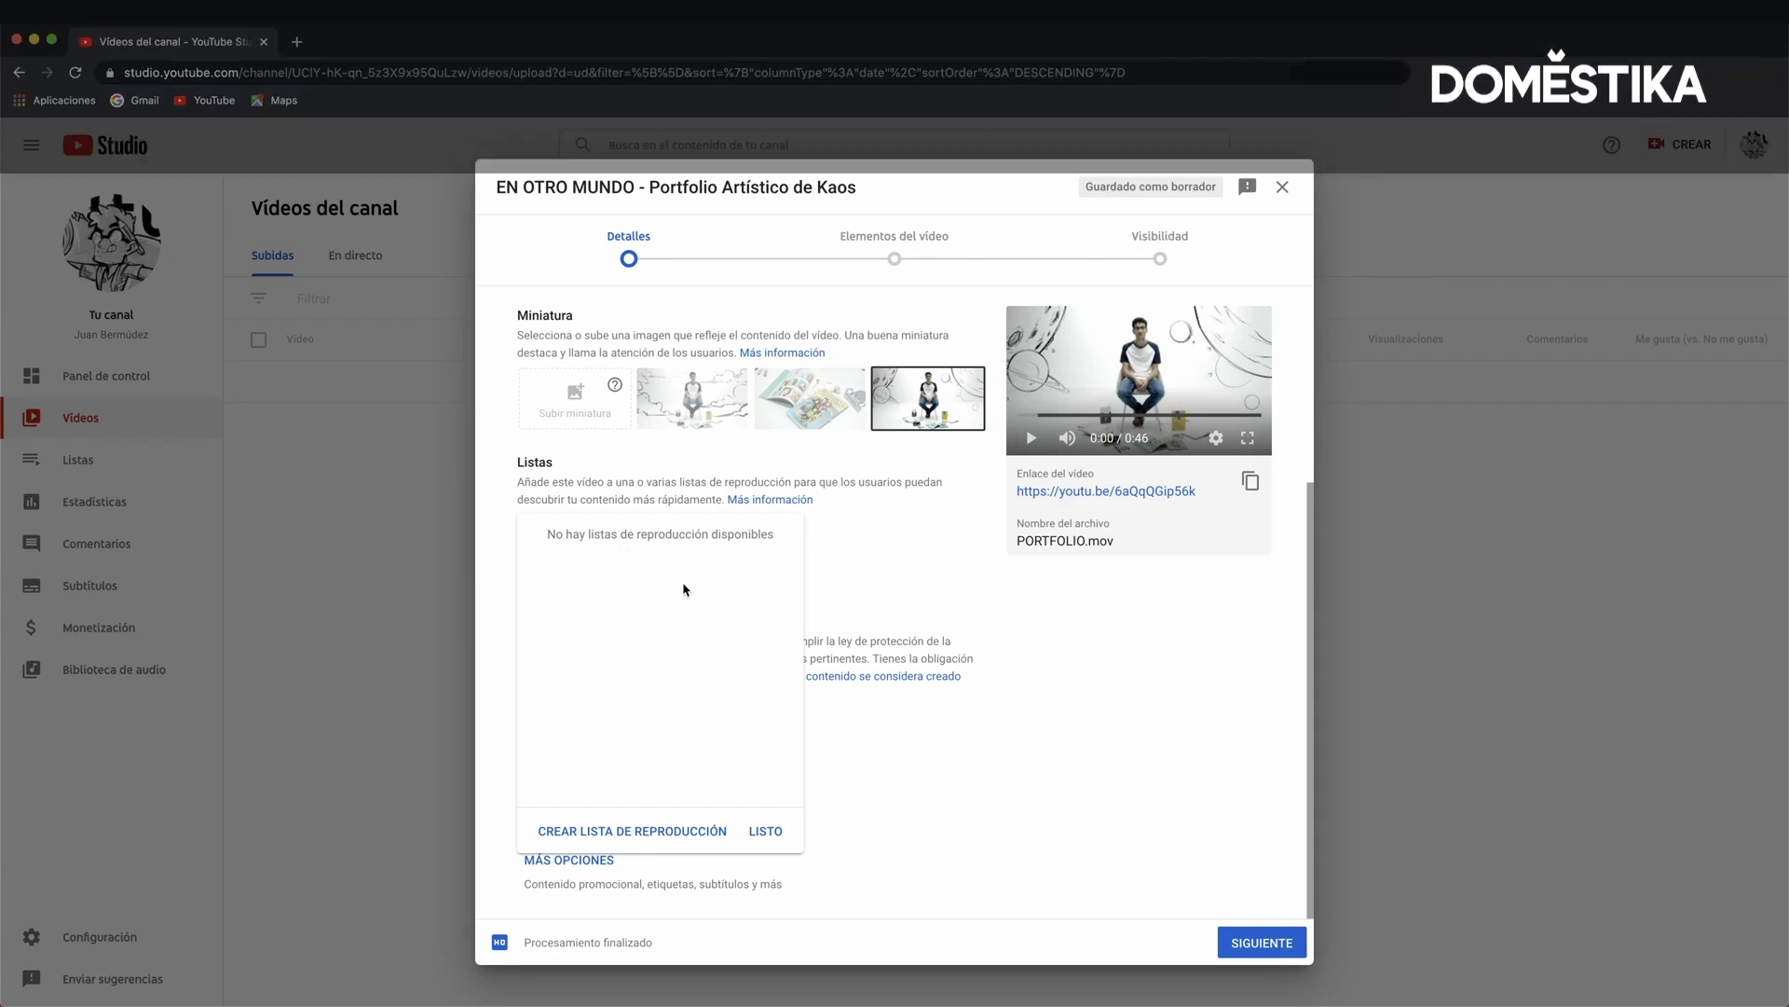
# Examine the Estudio Katastrófico channel's playlists in a separate page, including the videos in Tutoriales, and return to the upload
pyautogui.click(300, 43)
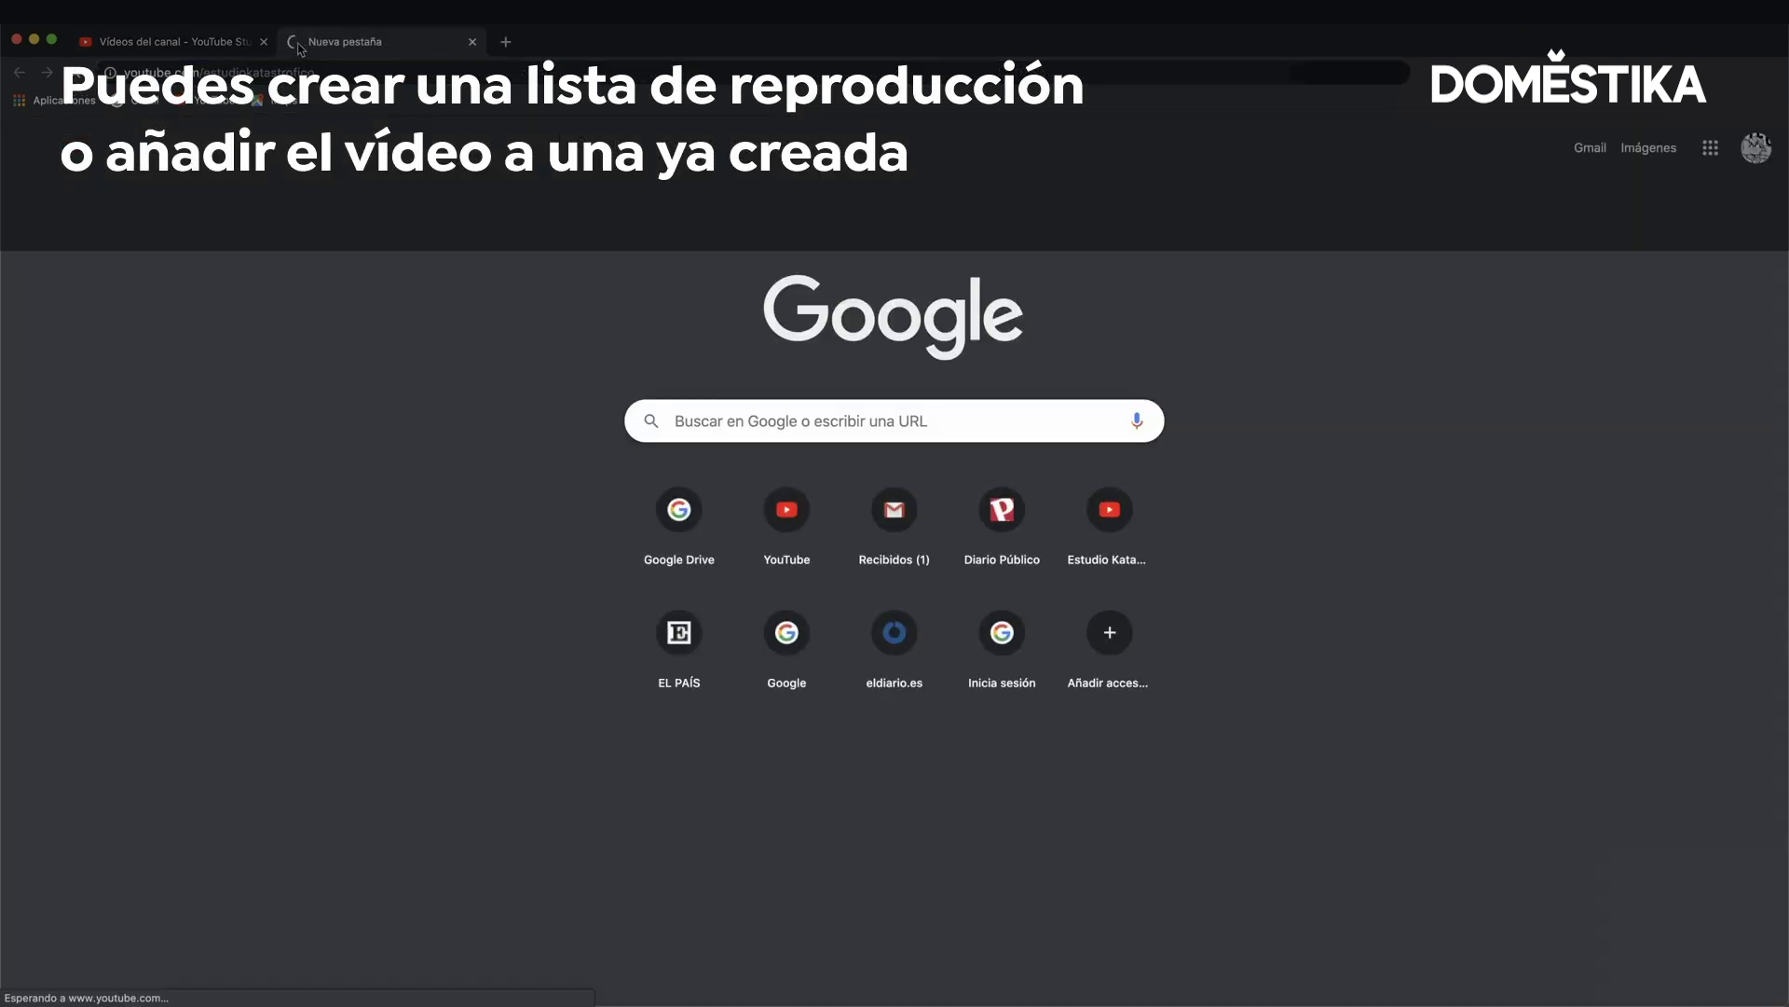
pyautogui.click(1109, 509)
pyautogui.click(706, 518)
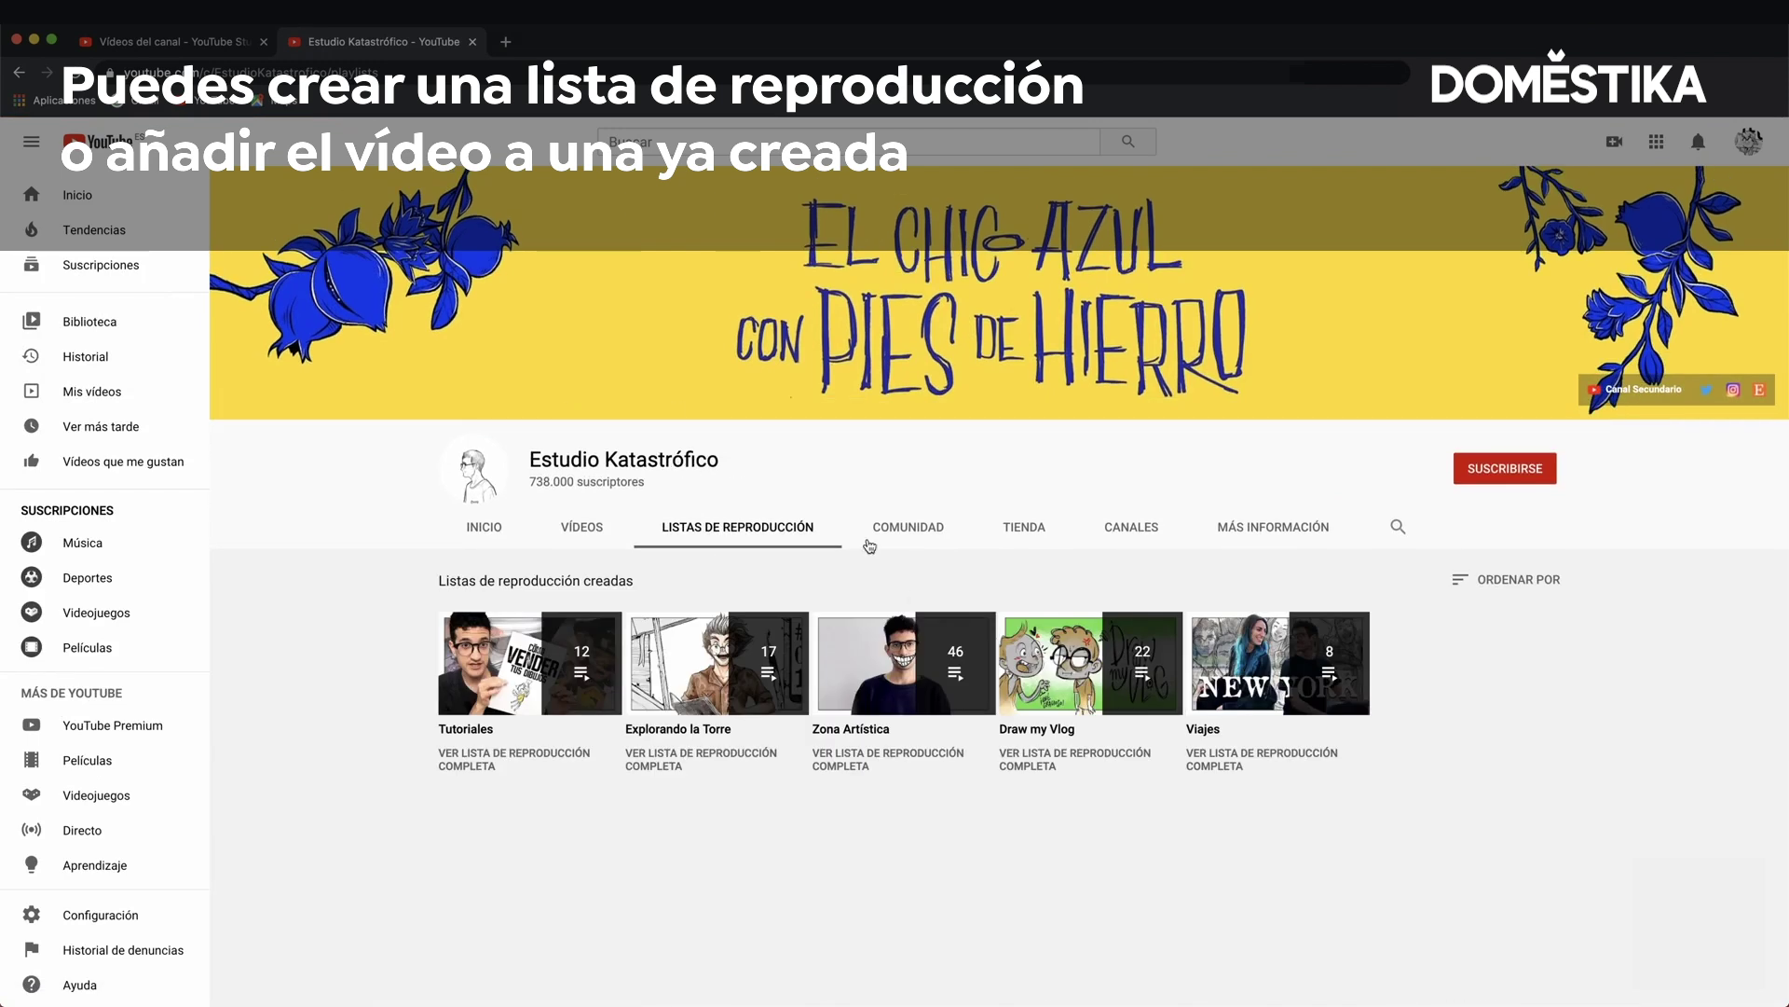
pyautogui.scroll(-3, 632, 499)
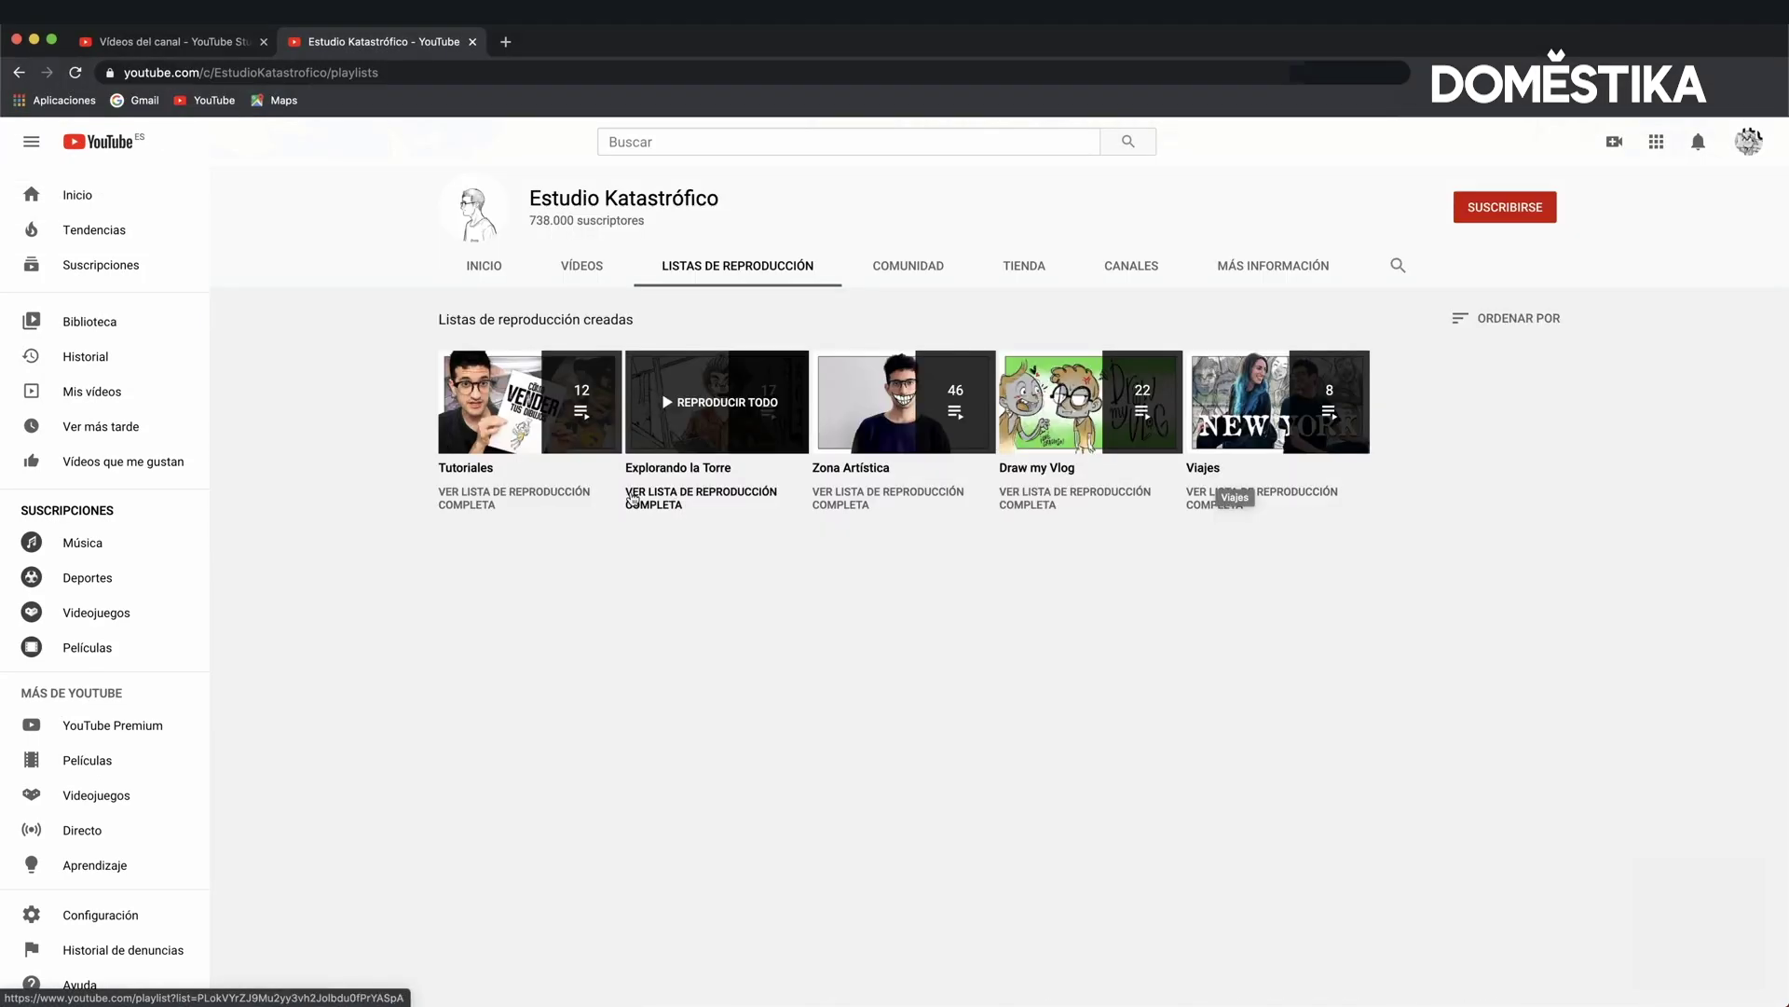
pyautogui.click(457, 469)
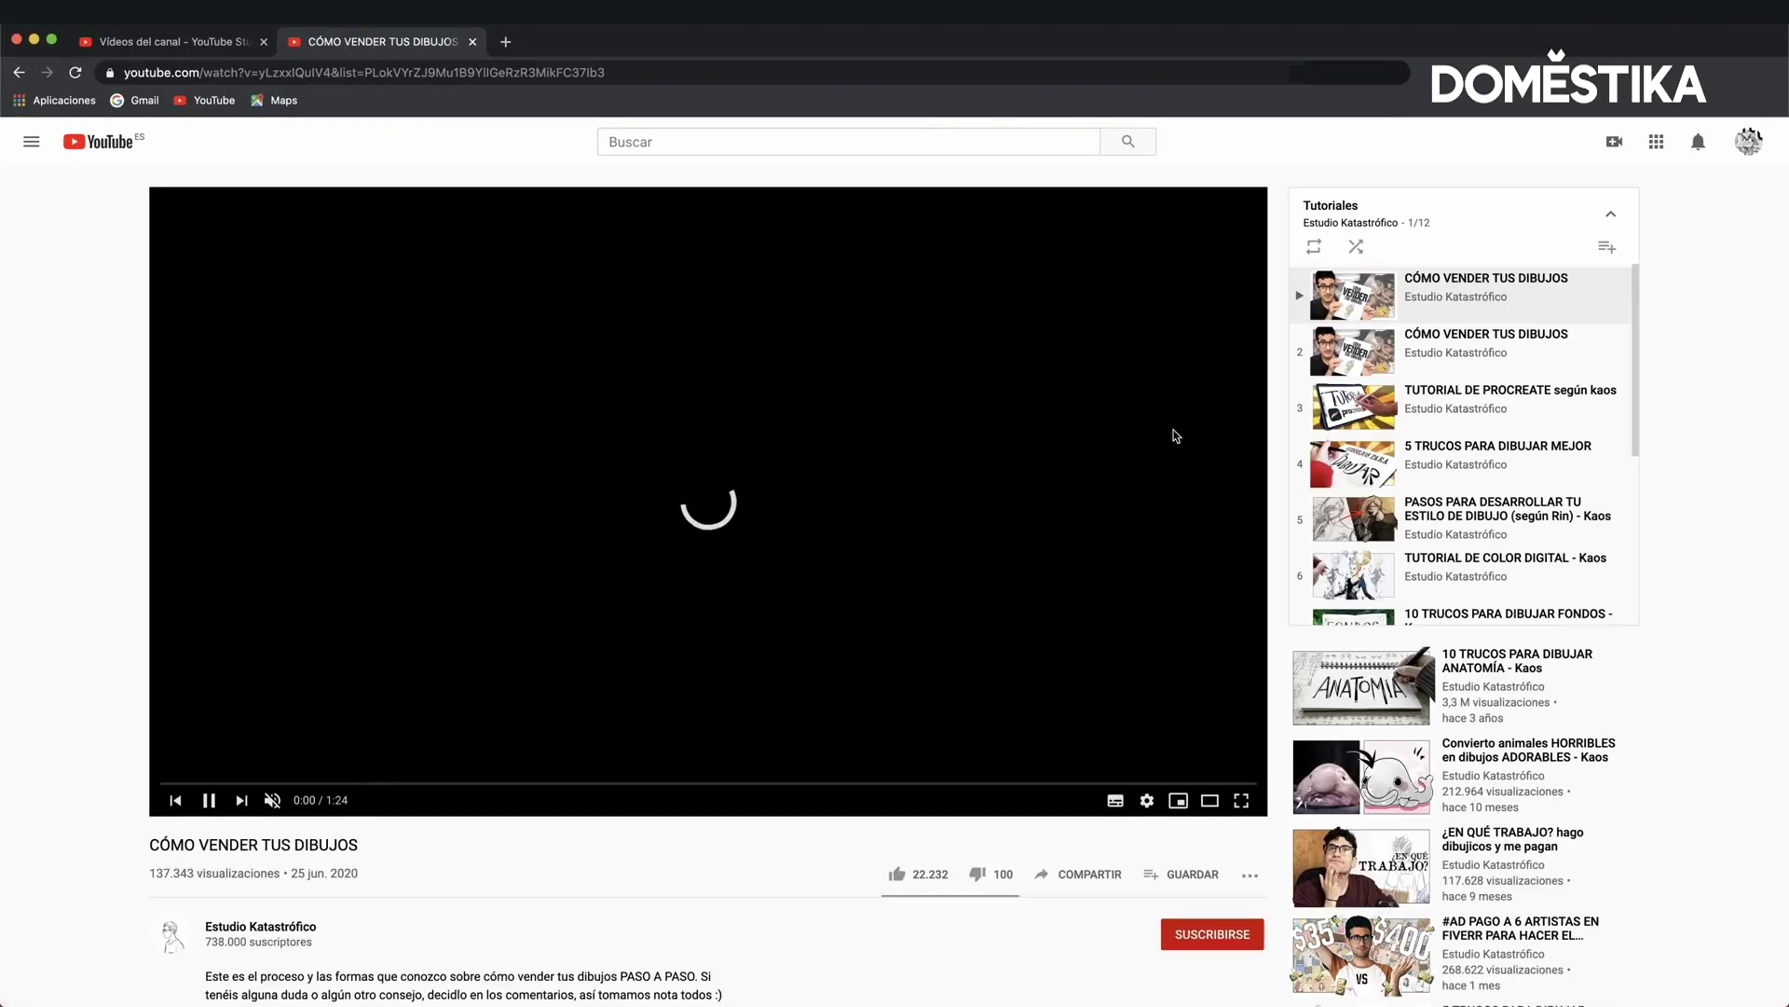
pyautogui.scroll(-5, 1443, 484)
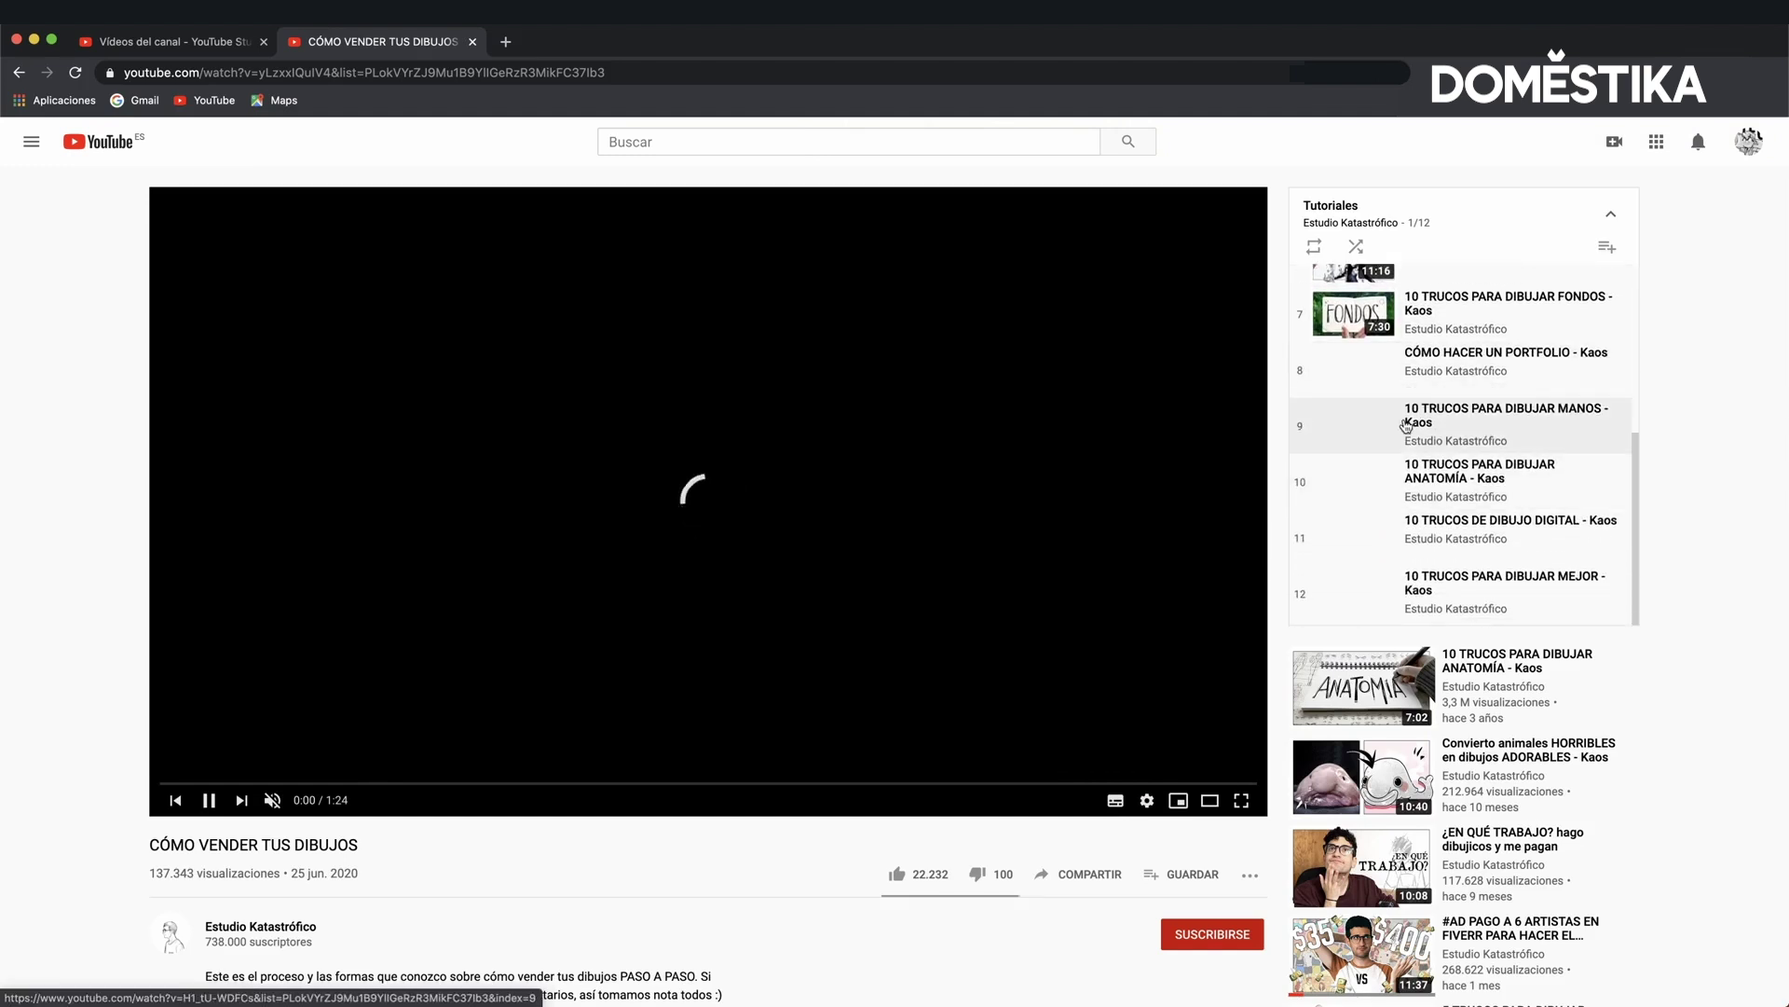
pyautogui.scroll(-2, 1442, 484)
pyautogui.click(474, 43)
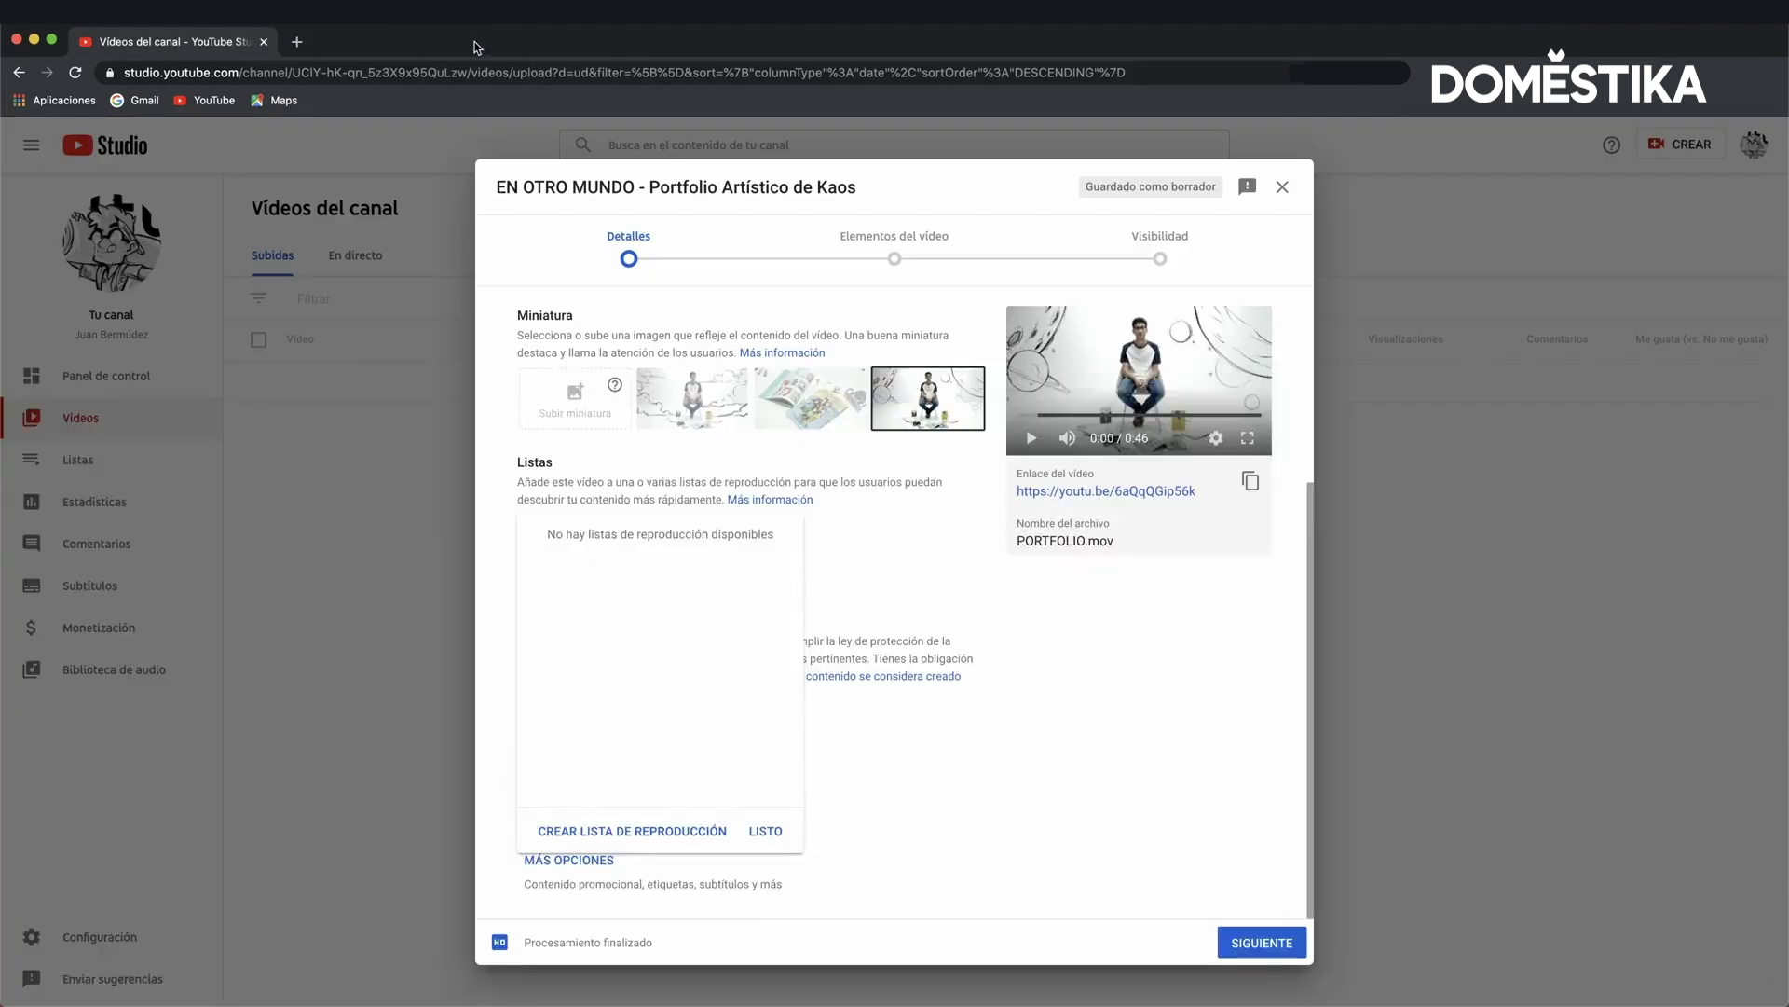
# Mark the video as not made for kids, and expand the age restriction and additional options
pyautogui.click(859, 531)
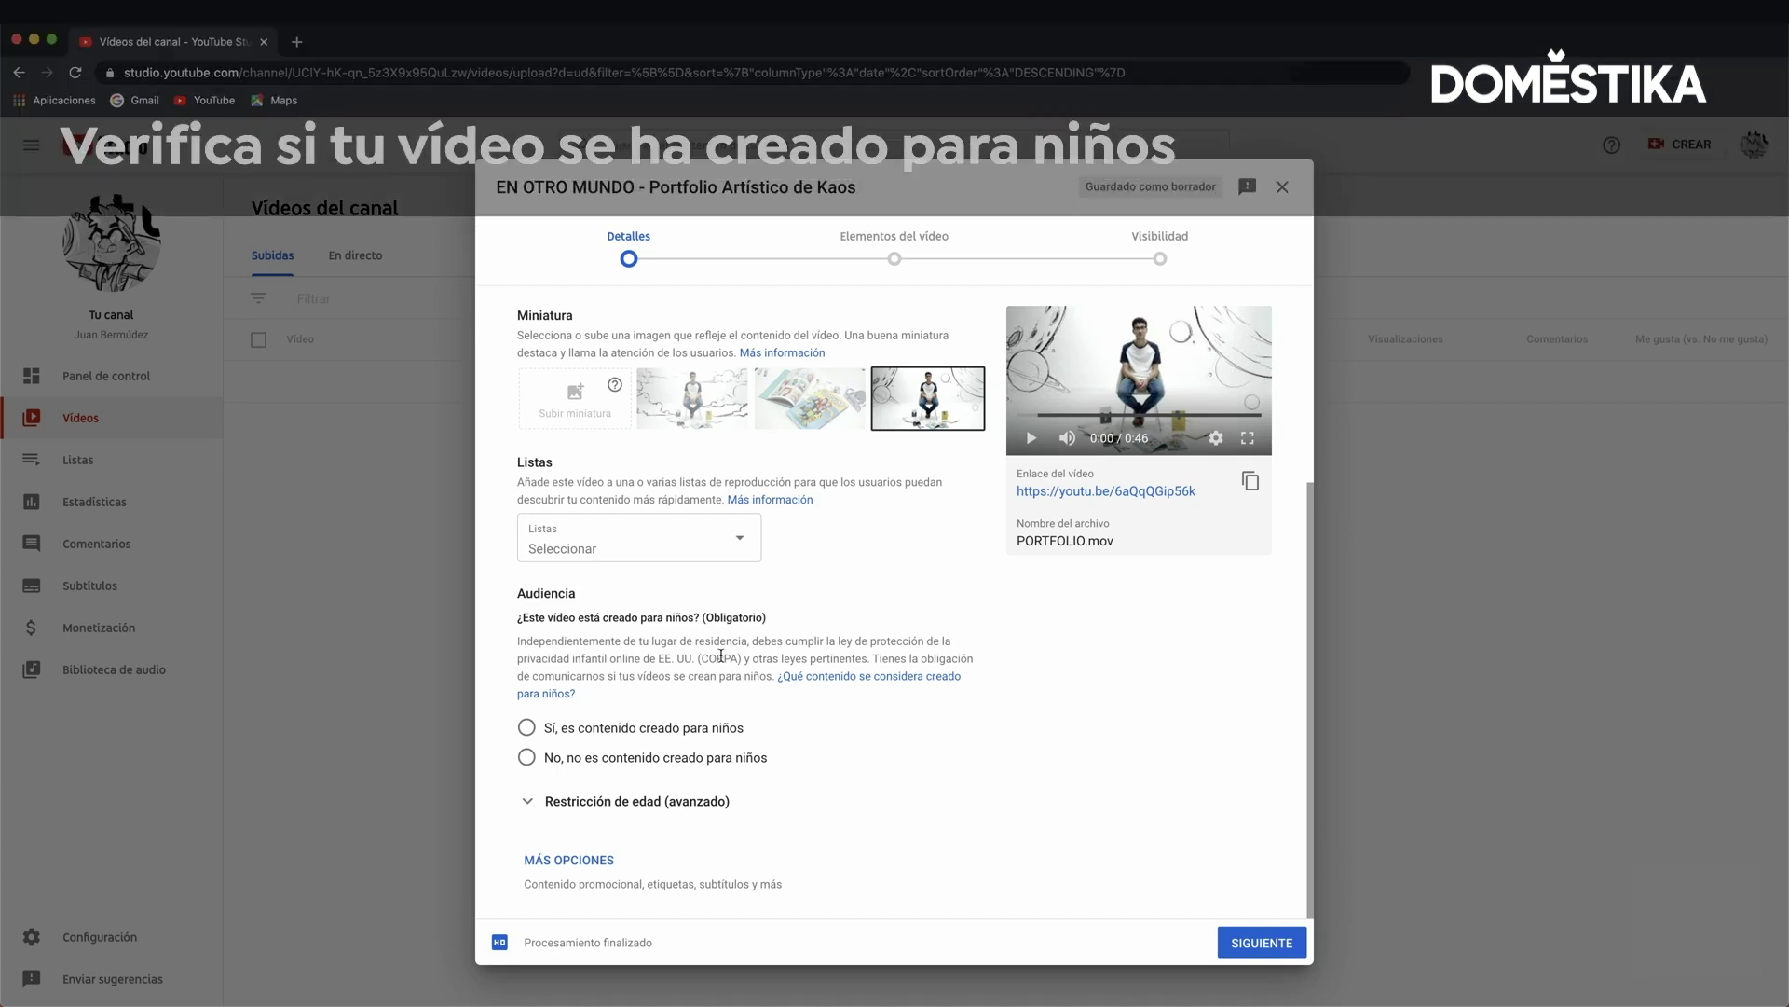
pyautogui.click(660, 760)
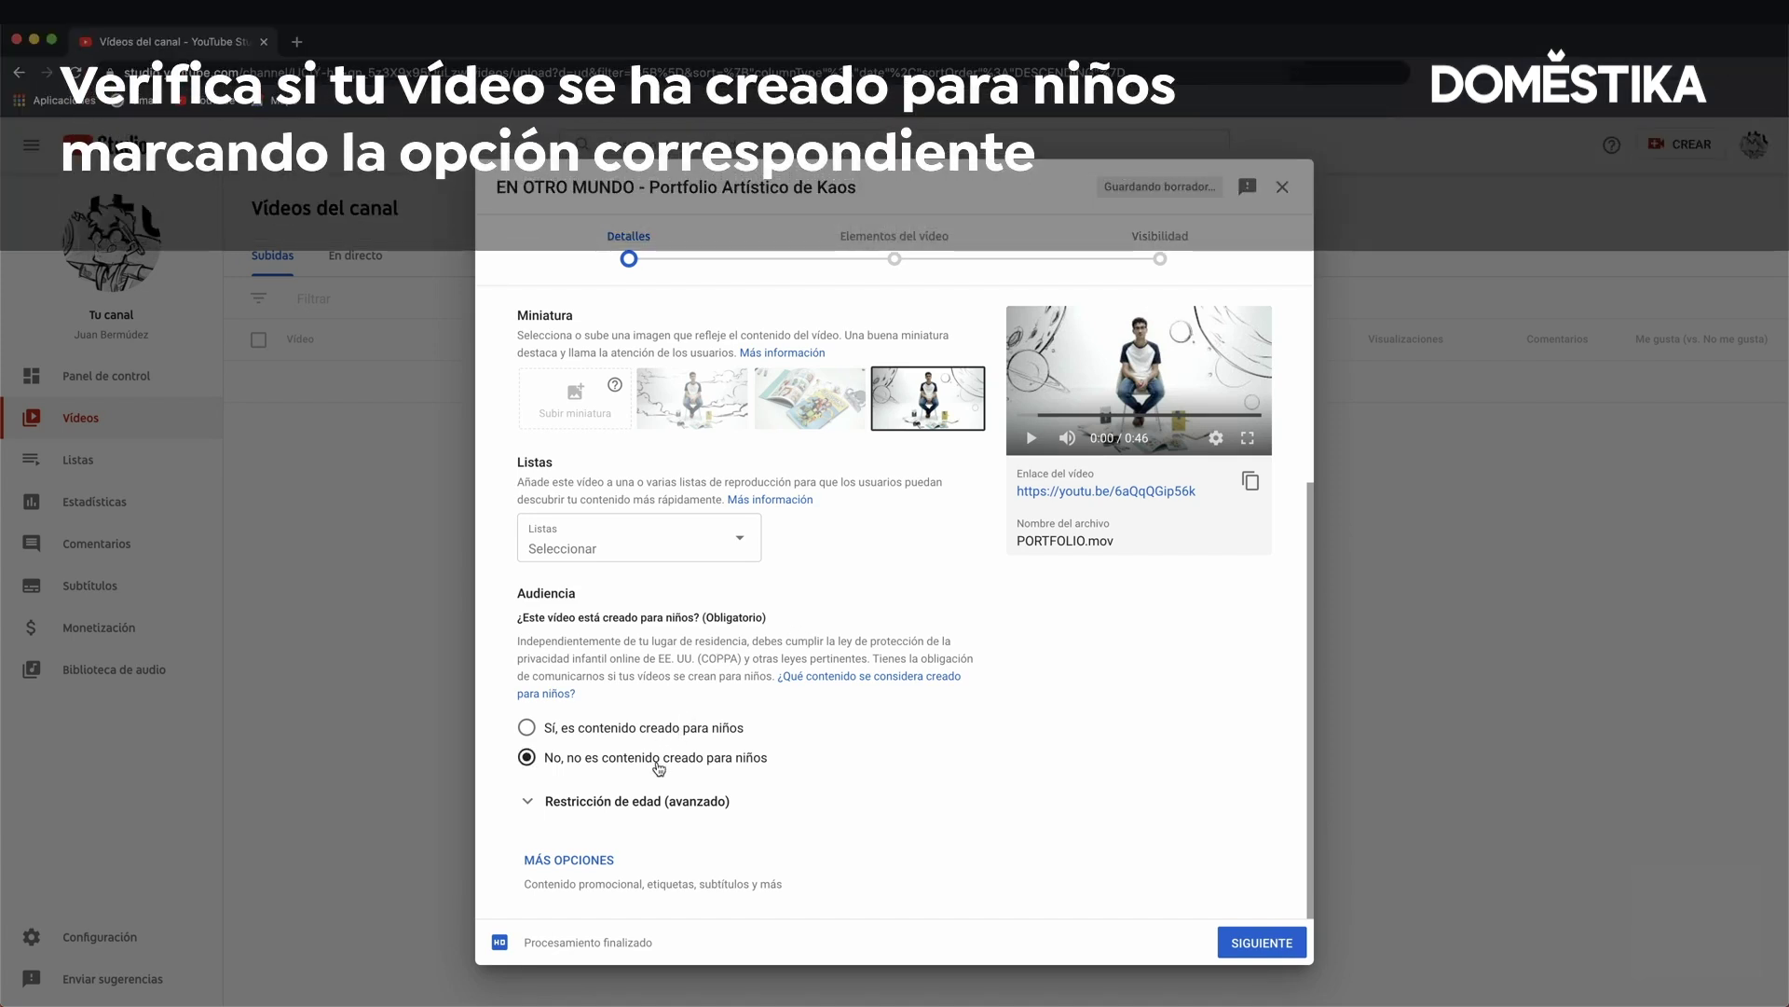
pyautogui.click(658, 802)
pyautogui.click(569, 851)
# Add the tags portfolio, artista and kaos to the video's existing tags
pyautogui.scroll(-5, 568, 643)
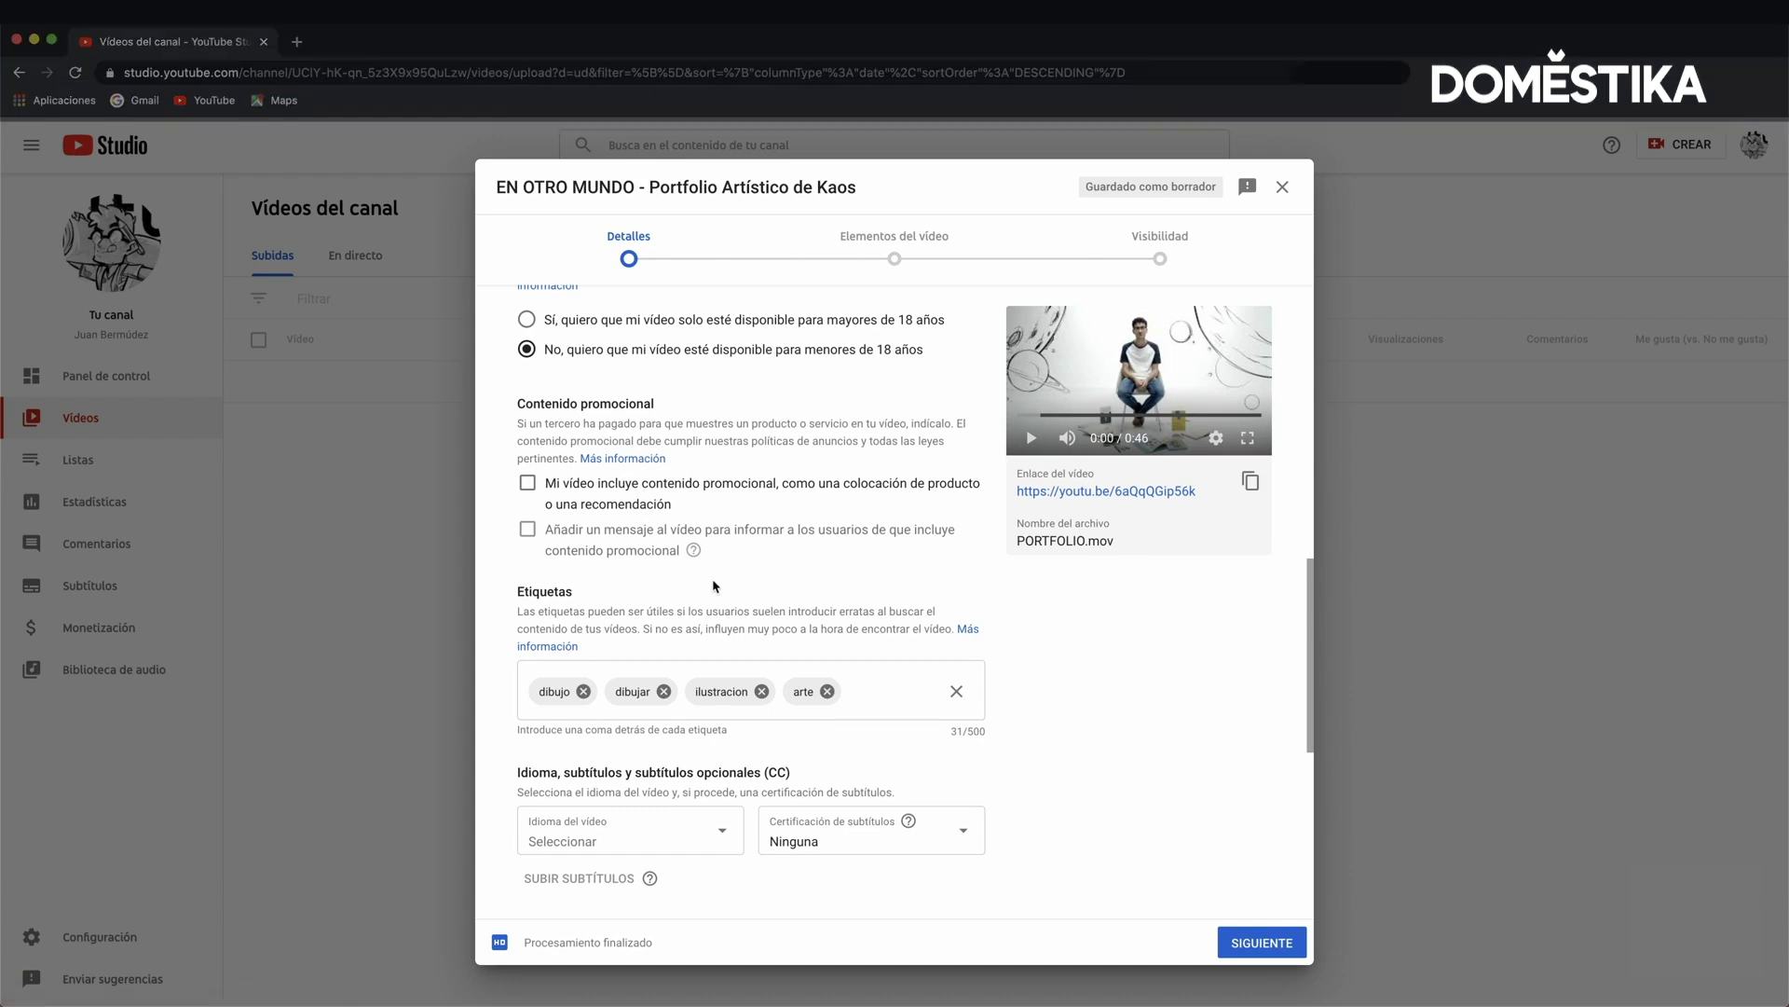
pyautogui.scroll(-1, 715, 585)
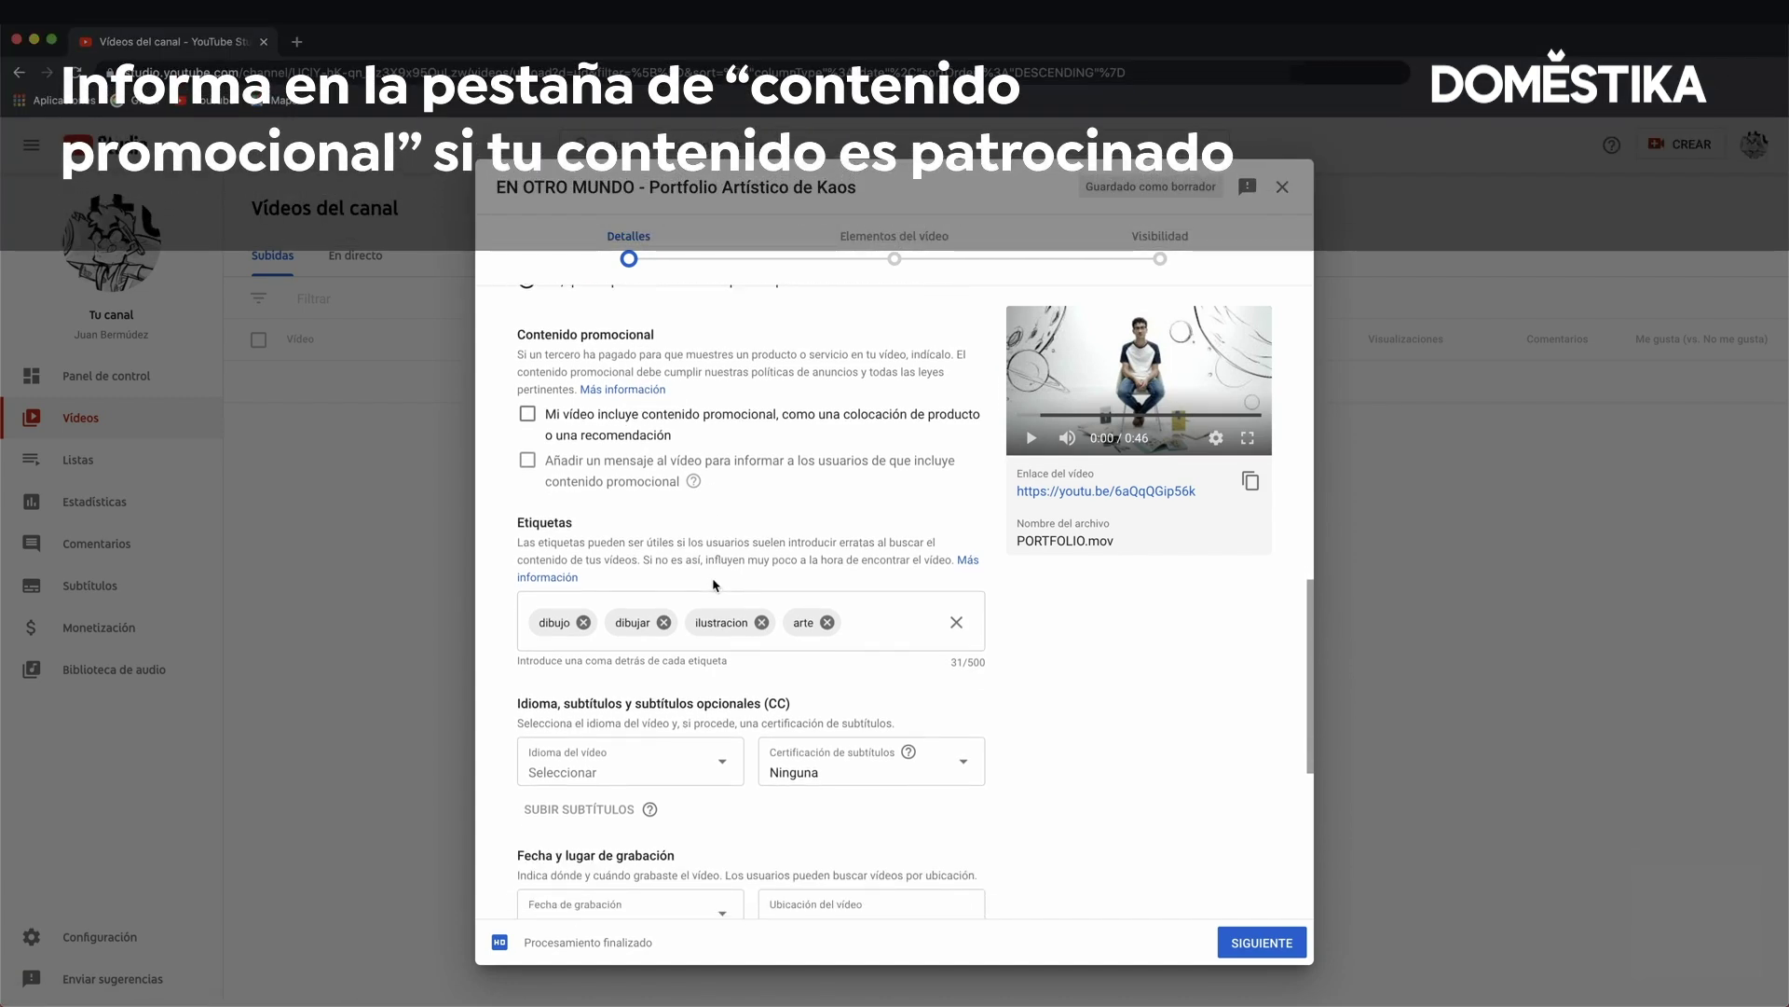
pyautogui.scroll(-6, 715, 586)
pyautogui.scroll(4, 764, 522)
pyautogui.click(786, 475)
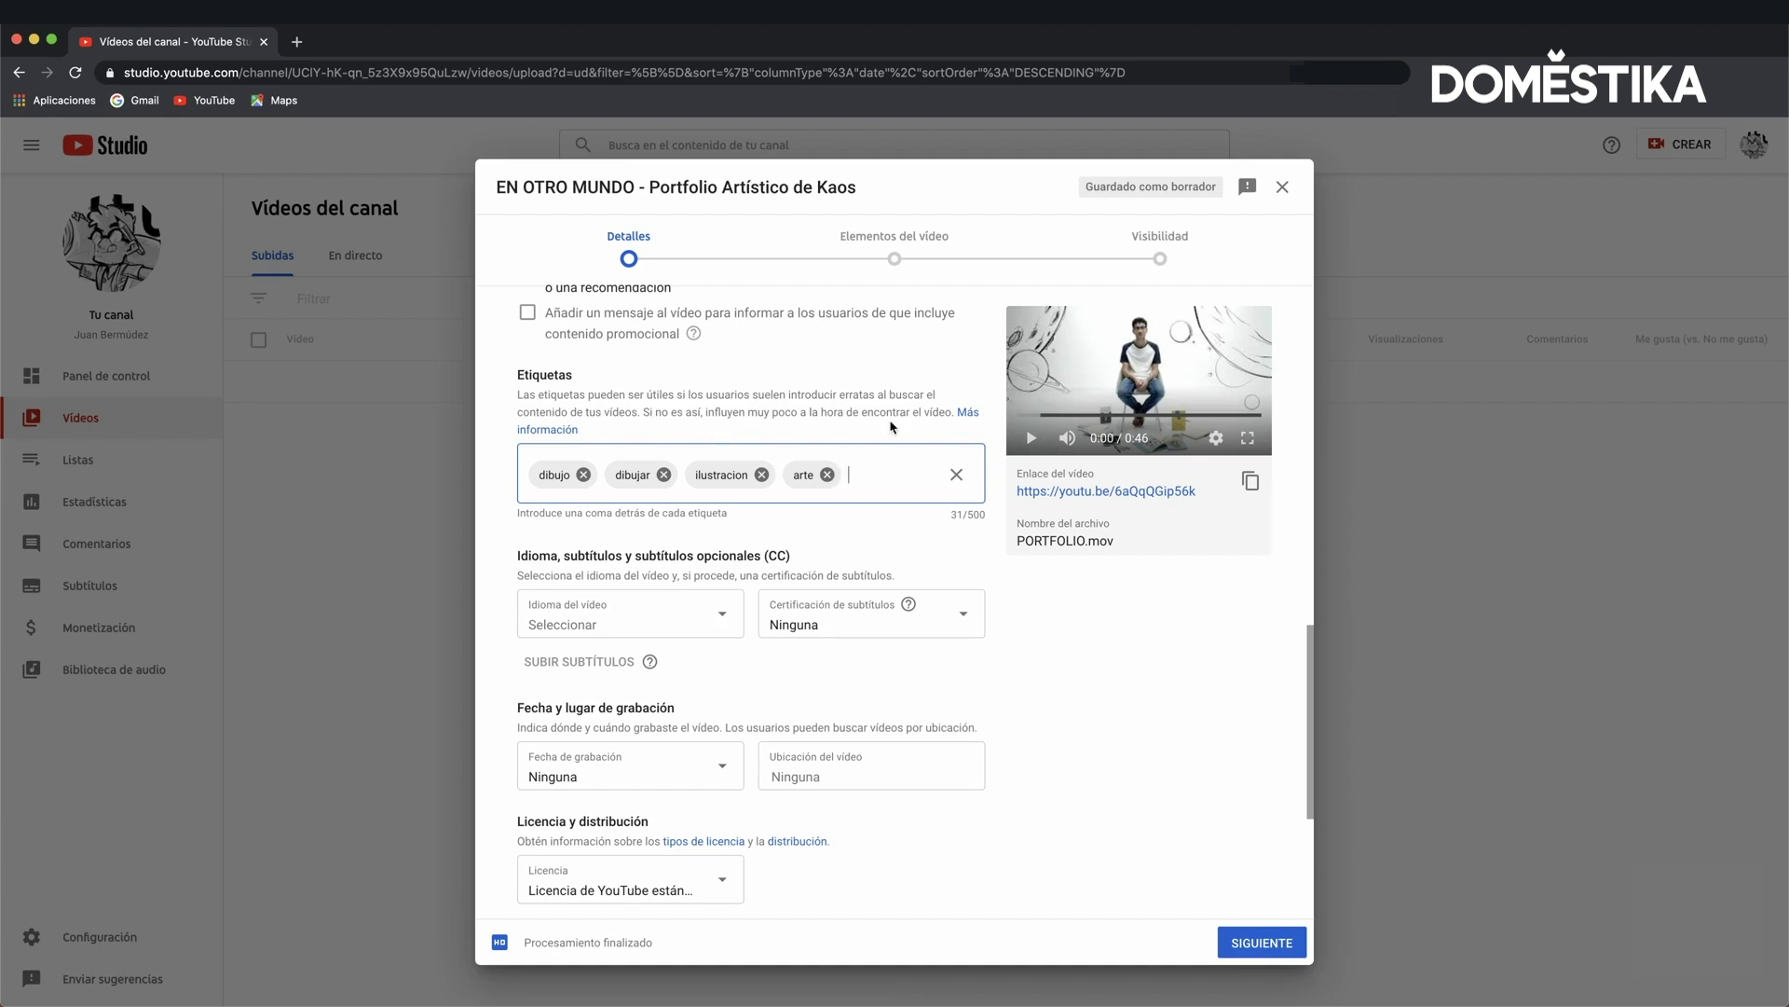
pyautogui.scroll(1, 836, 480)
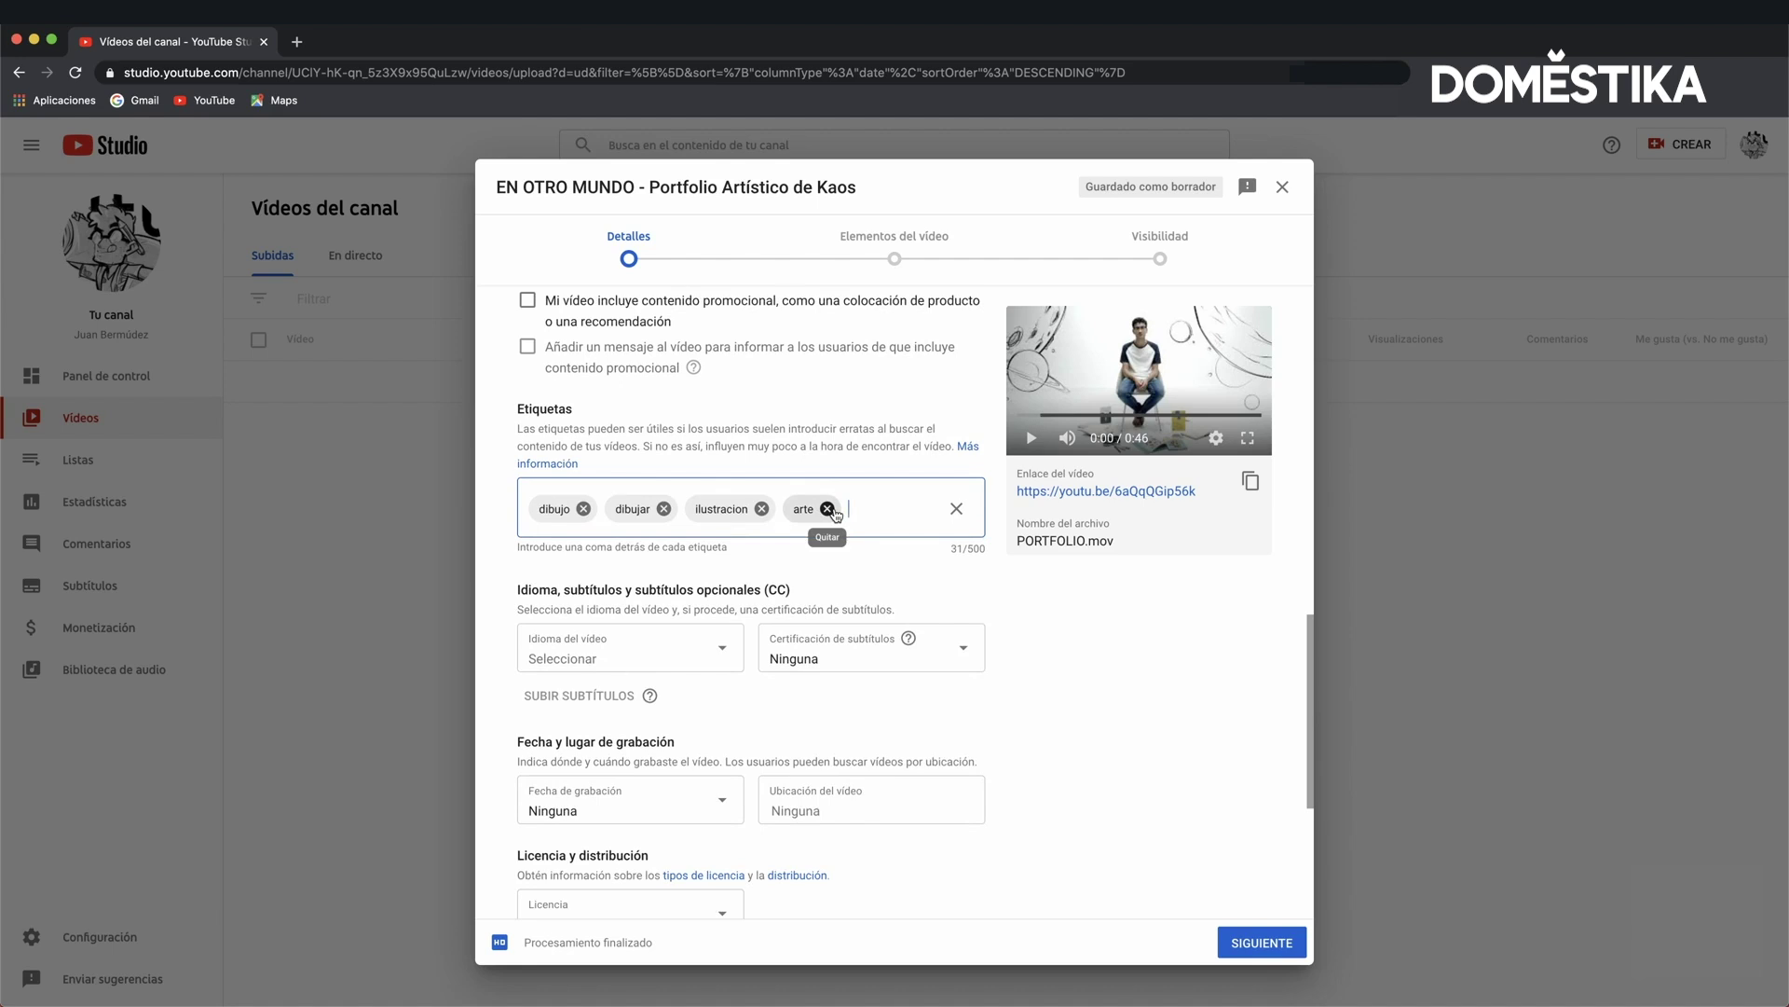
pyautogui.scroll(1, 836, 513)
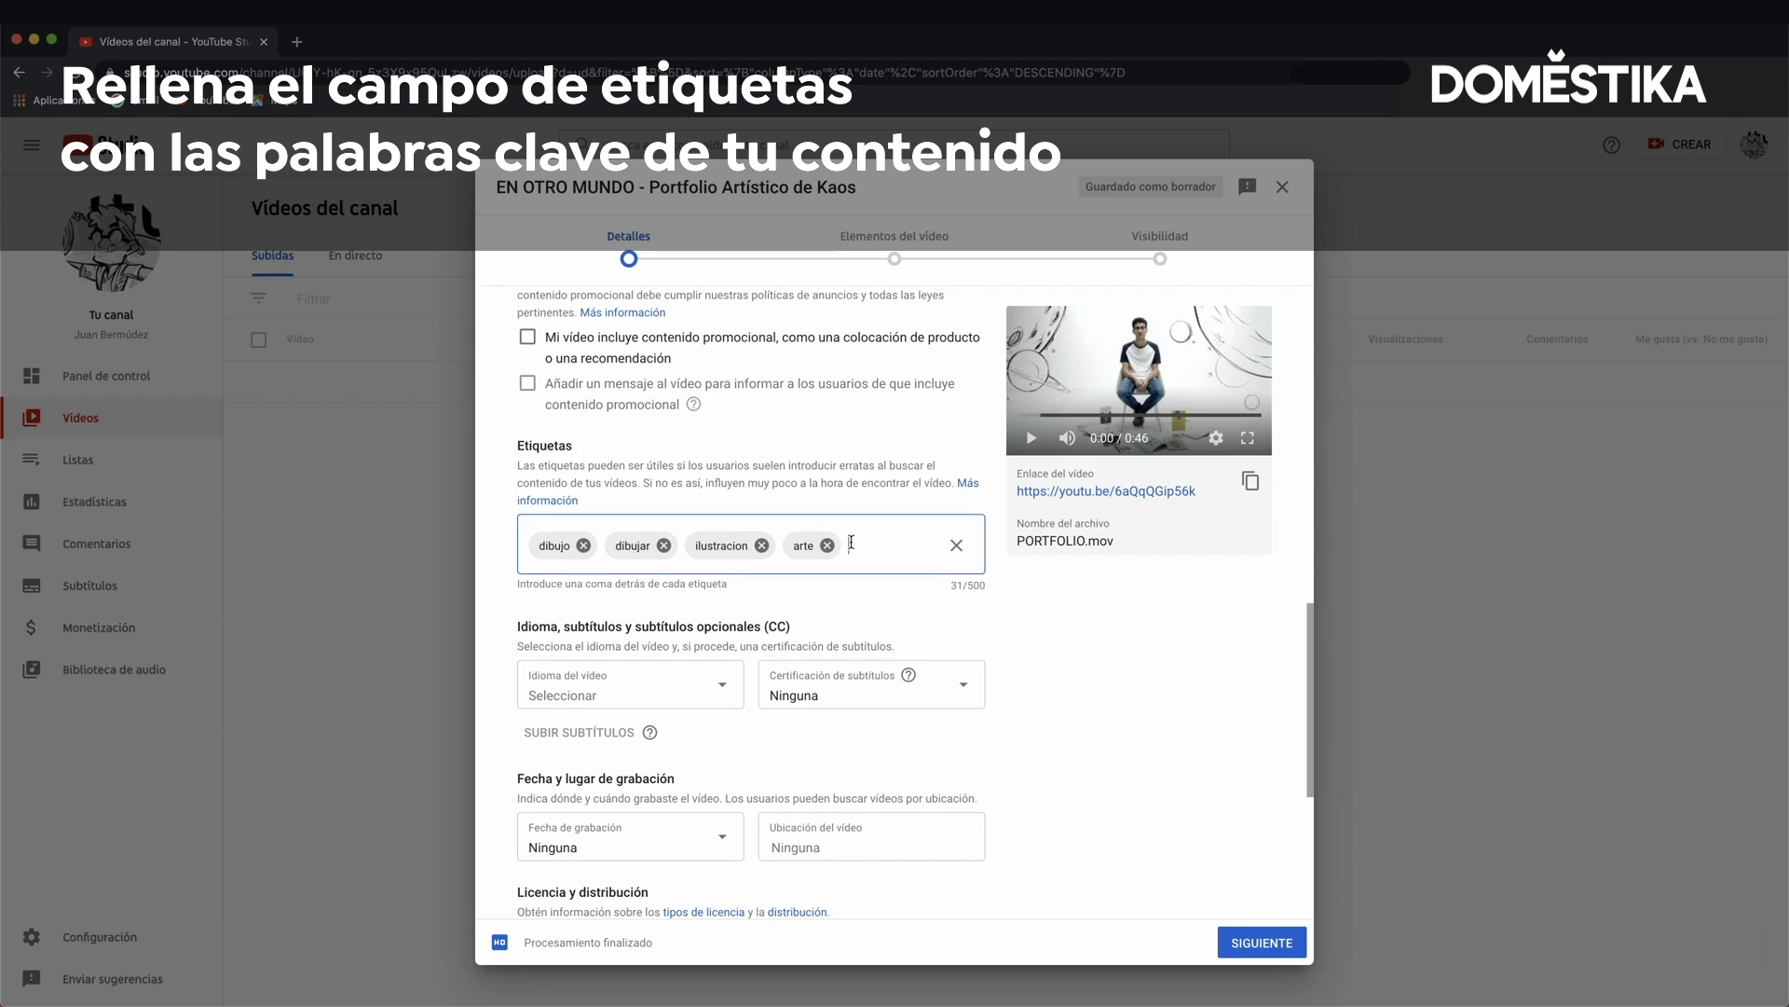
pyautogui.write('portfo')
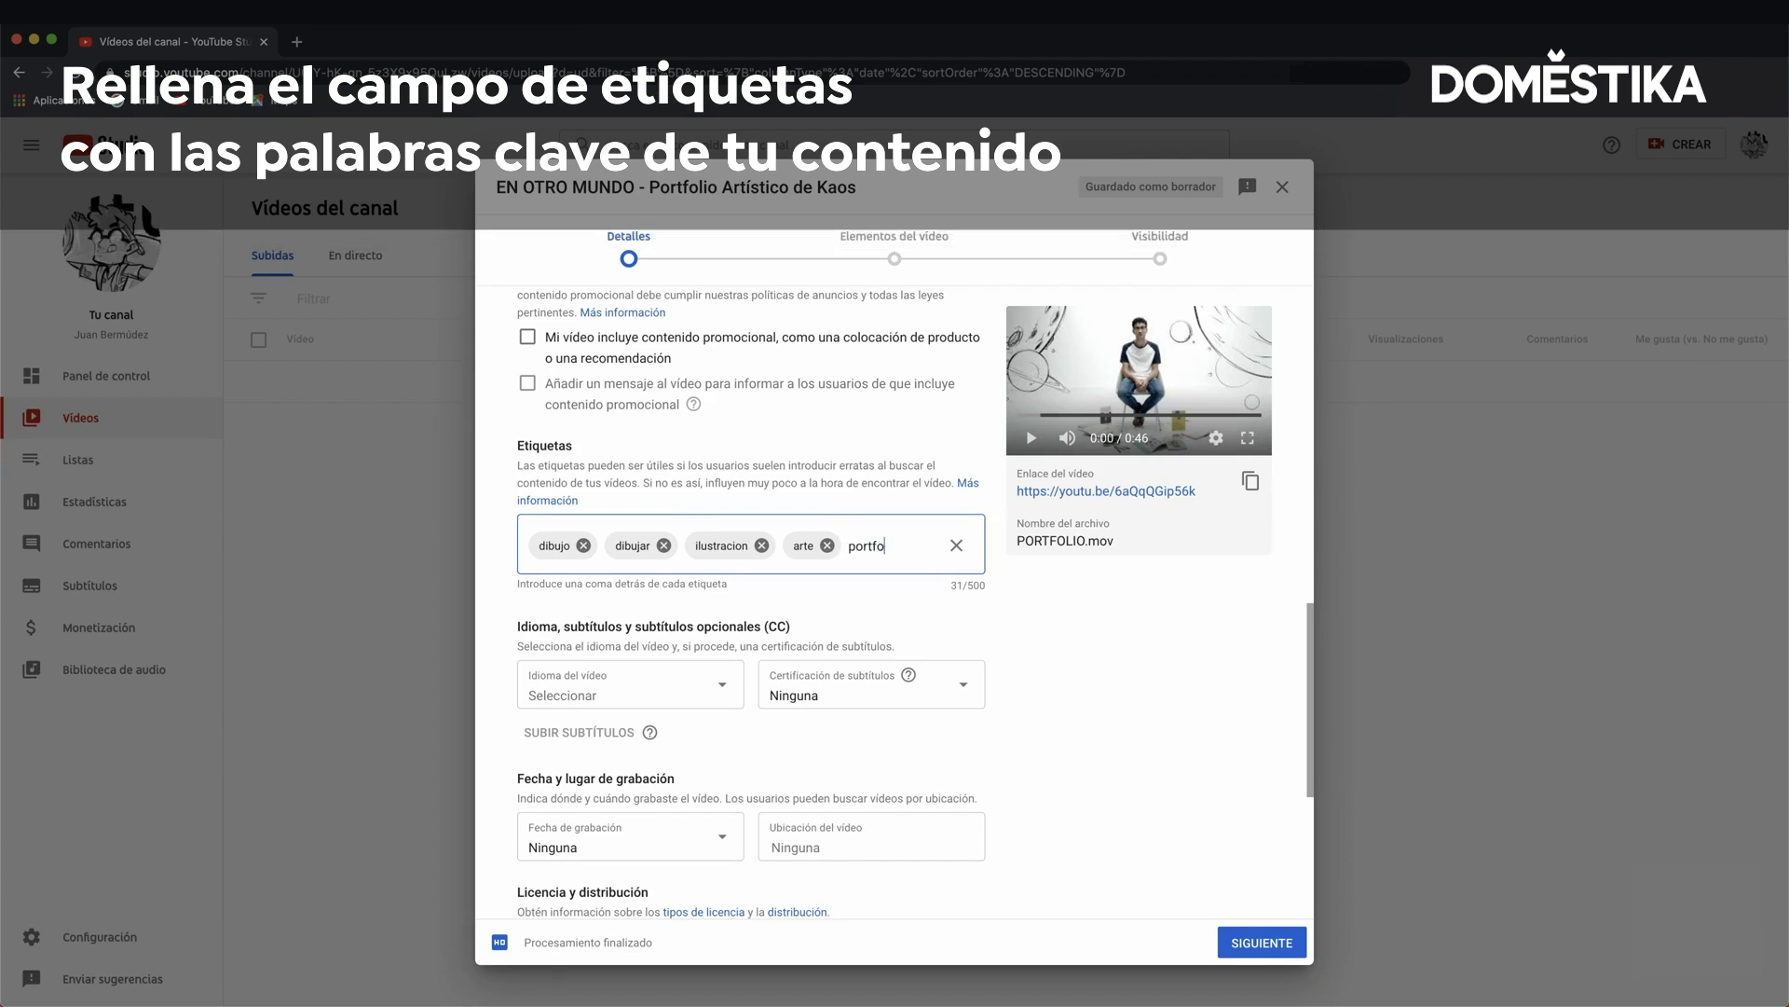
pyautogui.write('lio,artista,kaos,')
# Set the video's language to Español
pyautogui.scroll(-3, 838, 558)
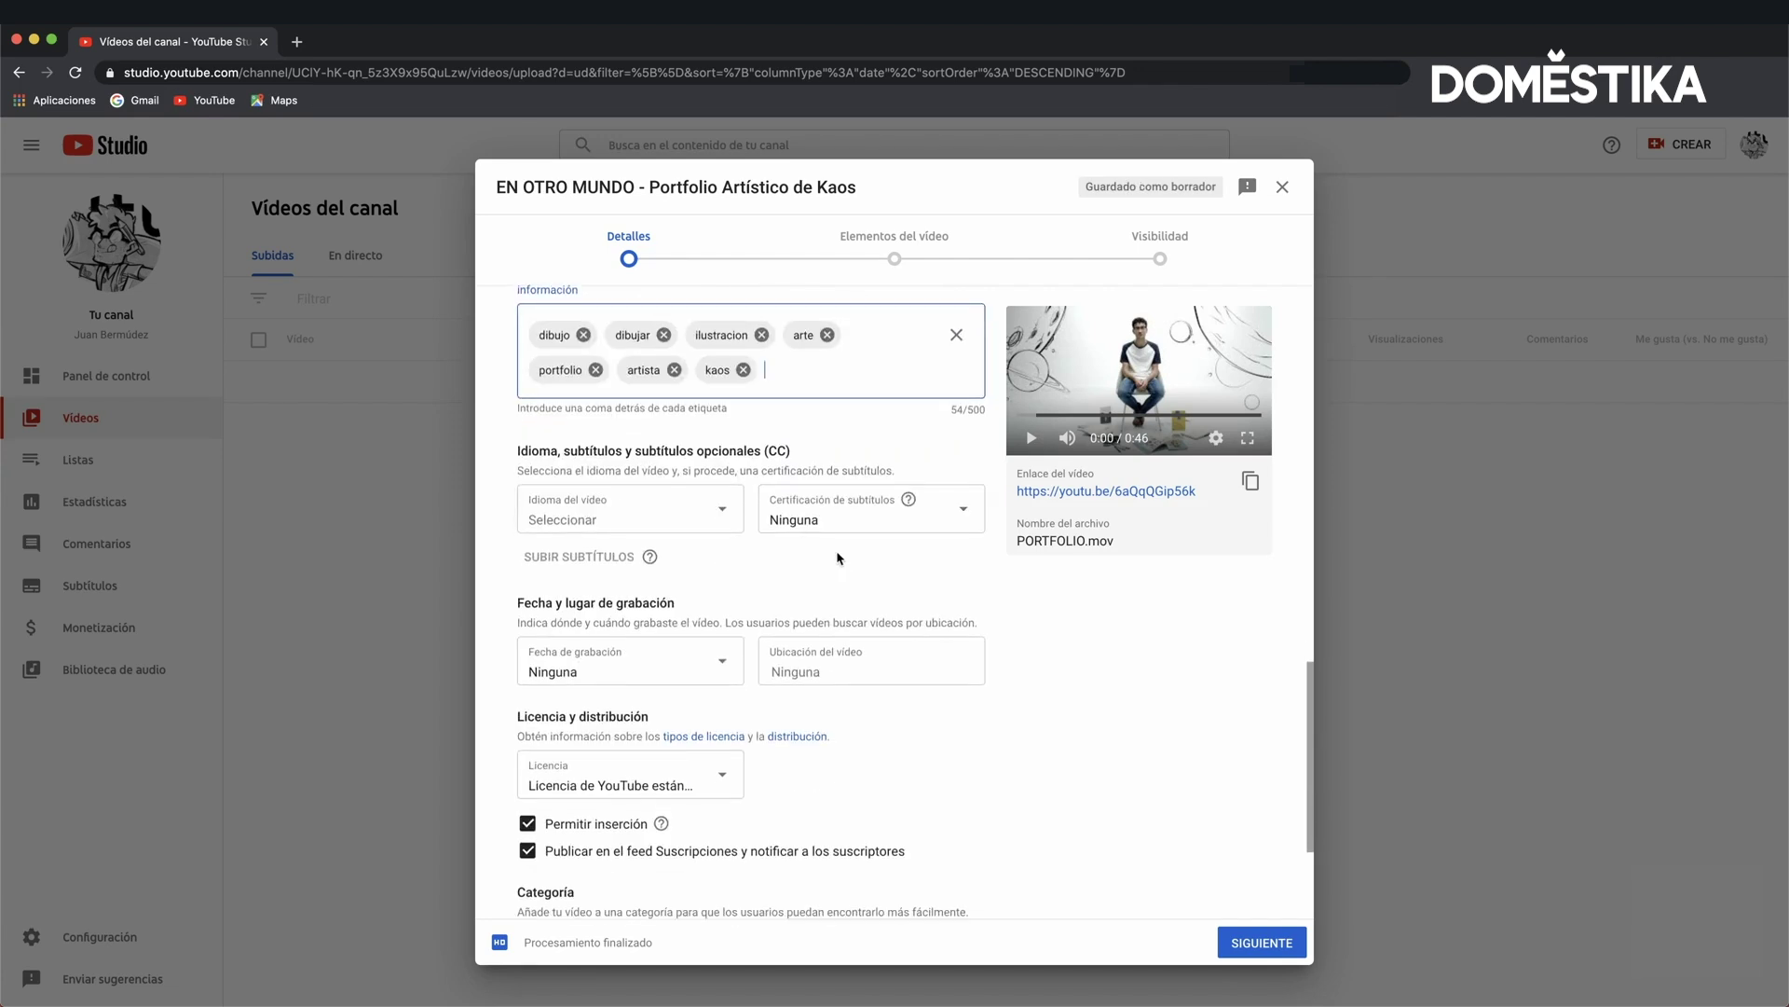
pyautogui.click(722, 519)
pyautogui.scroll(-15, 652, 597)
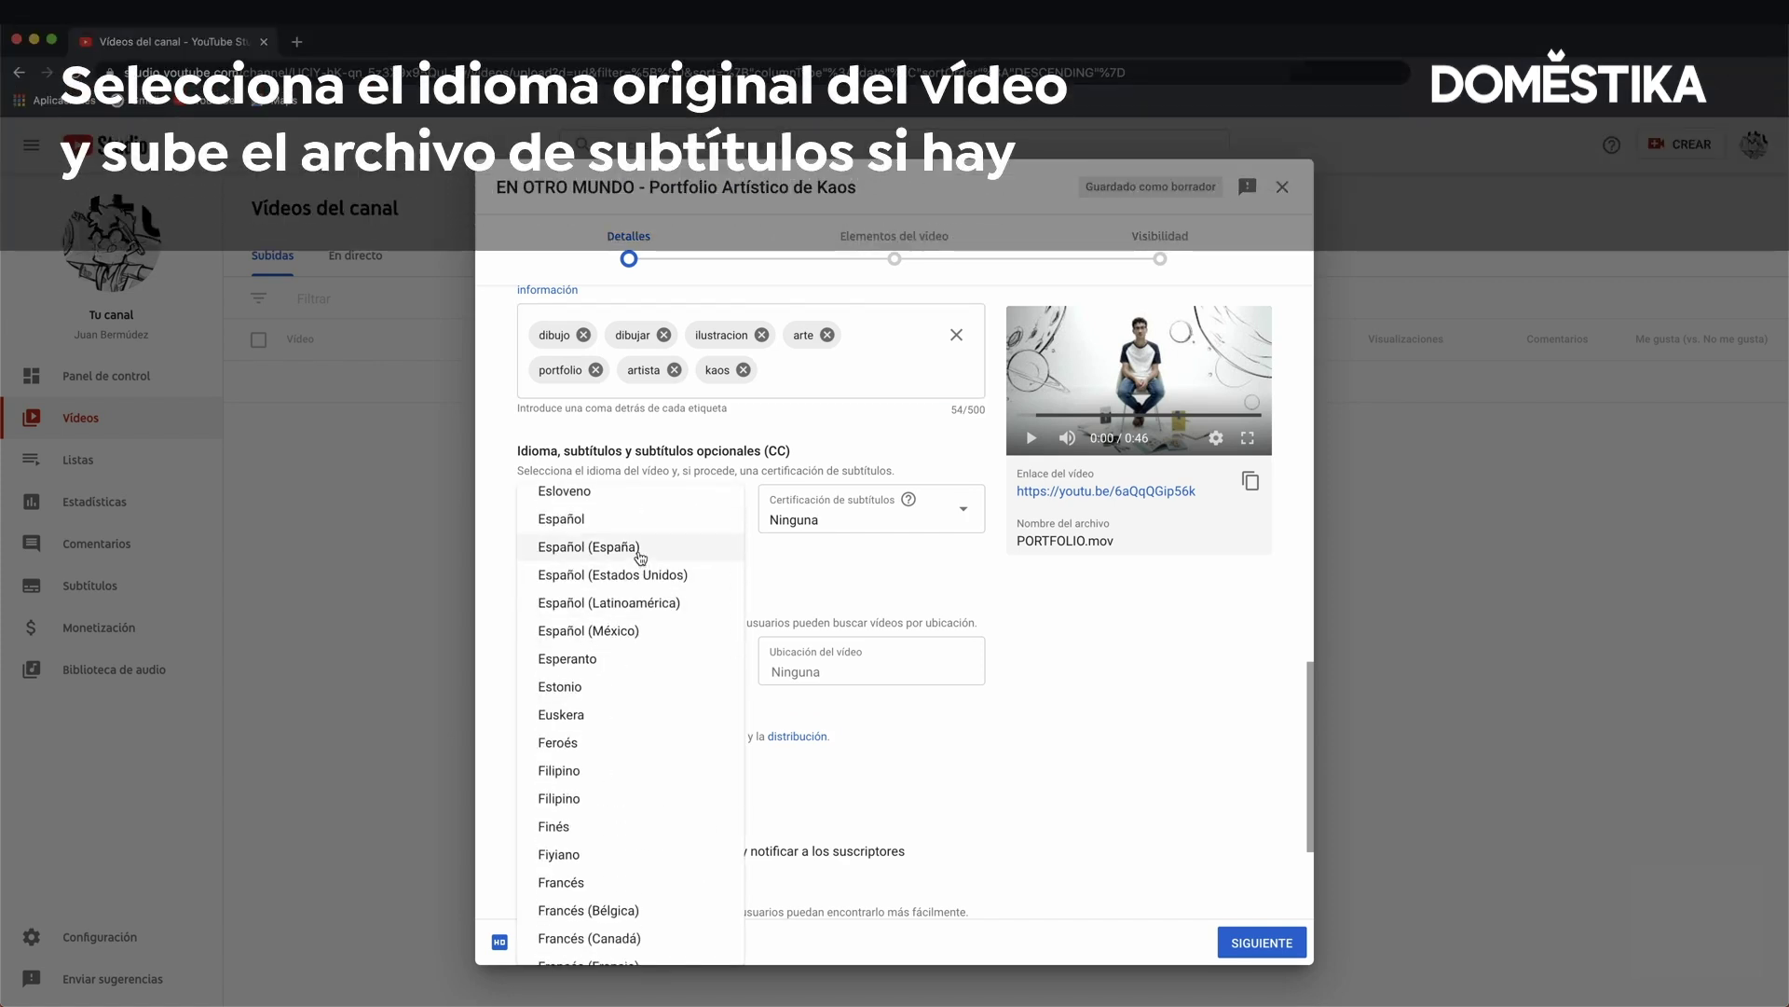
pyautogui.click(639, 528)
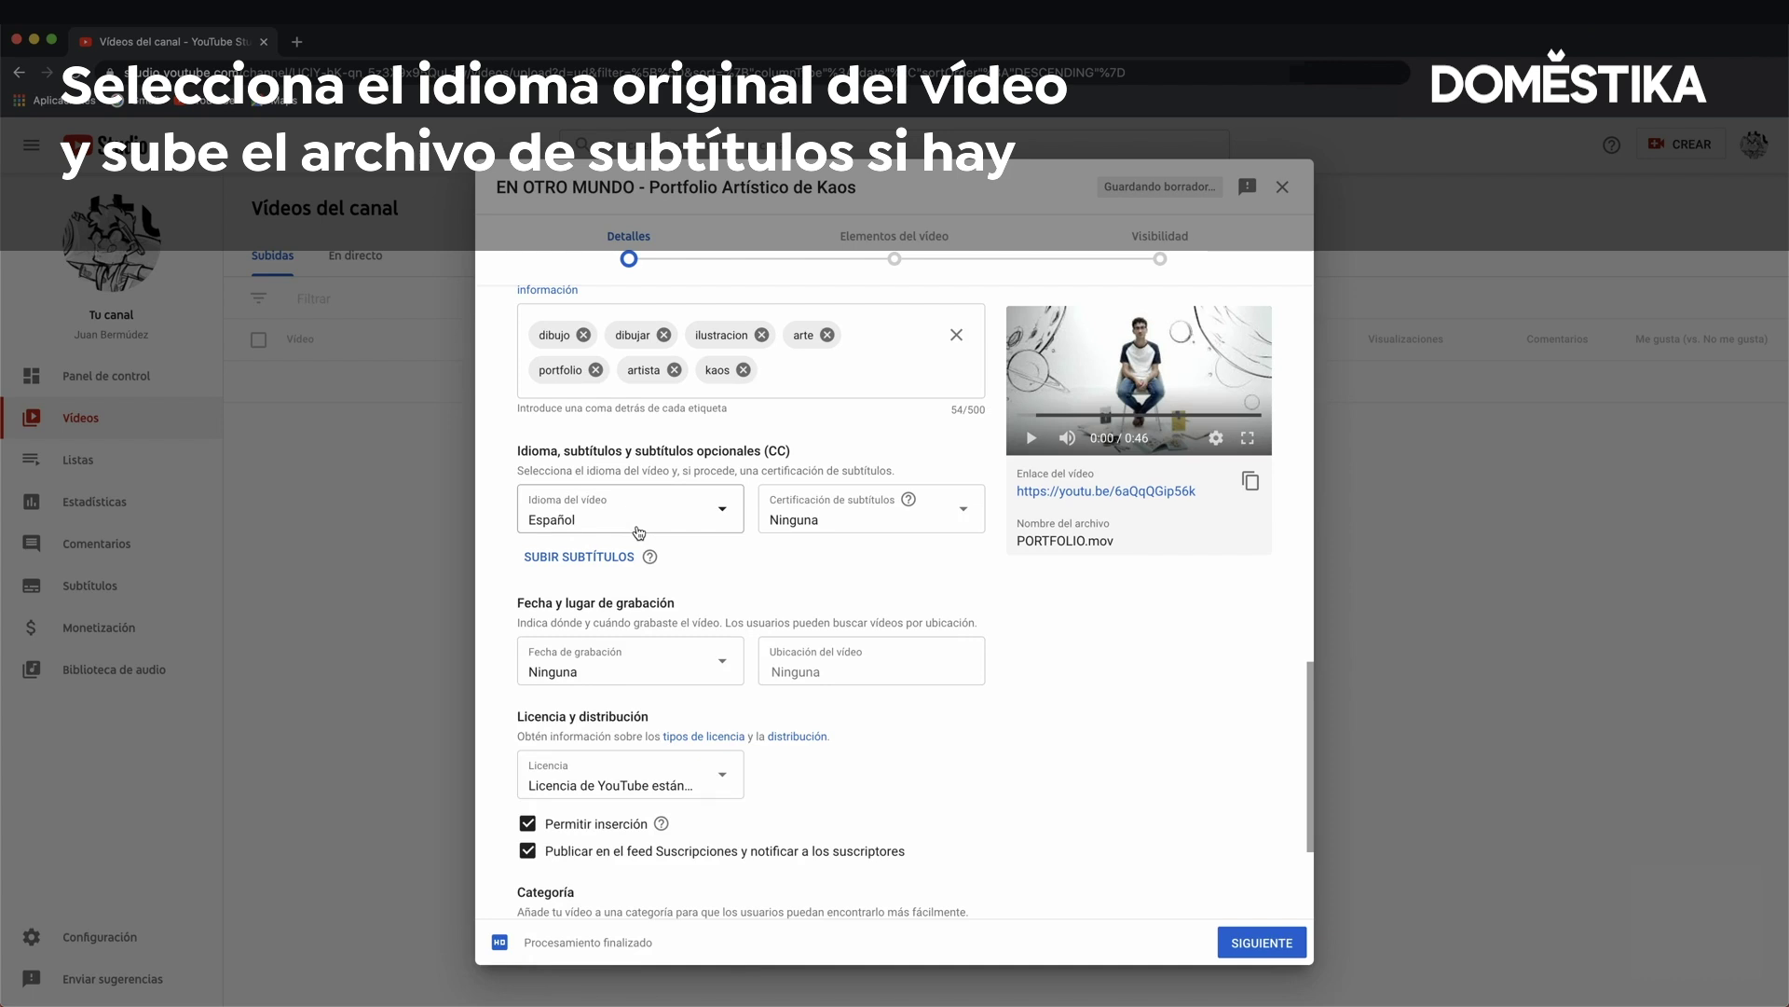
# Set the recording date to 19 ago. 2020 and the video location to España
pyautogui.scroll(-1, 641, 550)
pyautogui.click(648, 576)
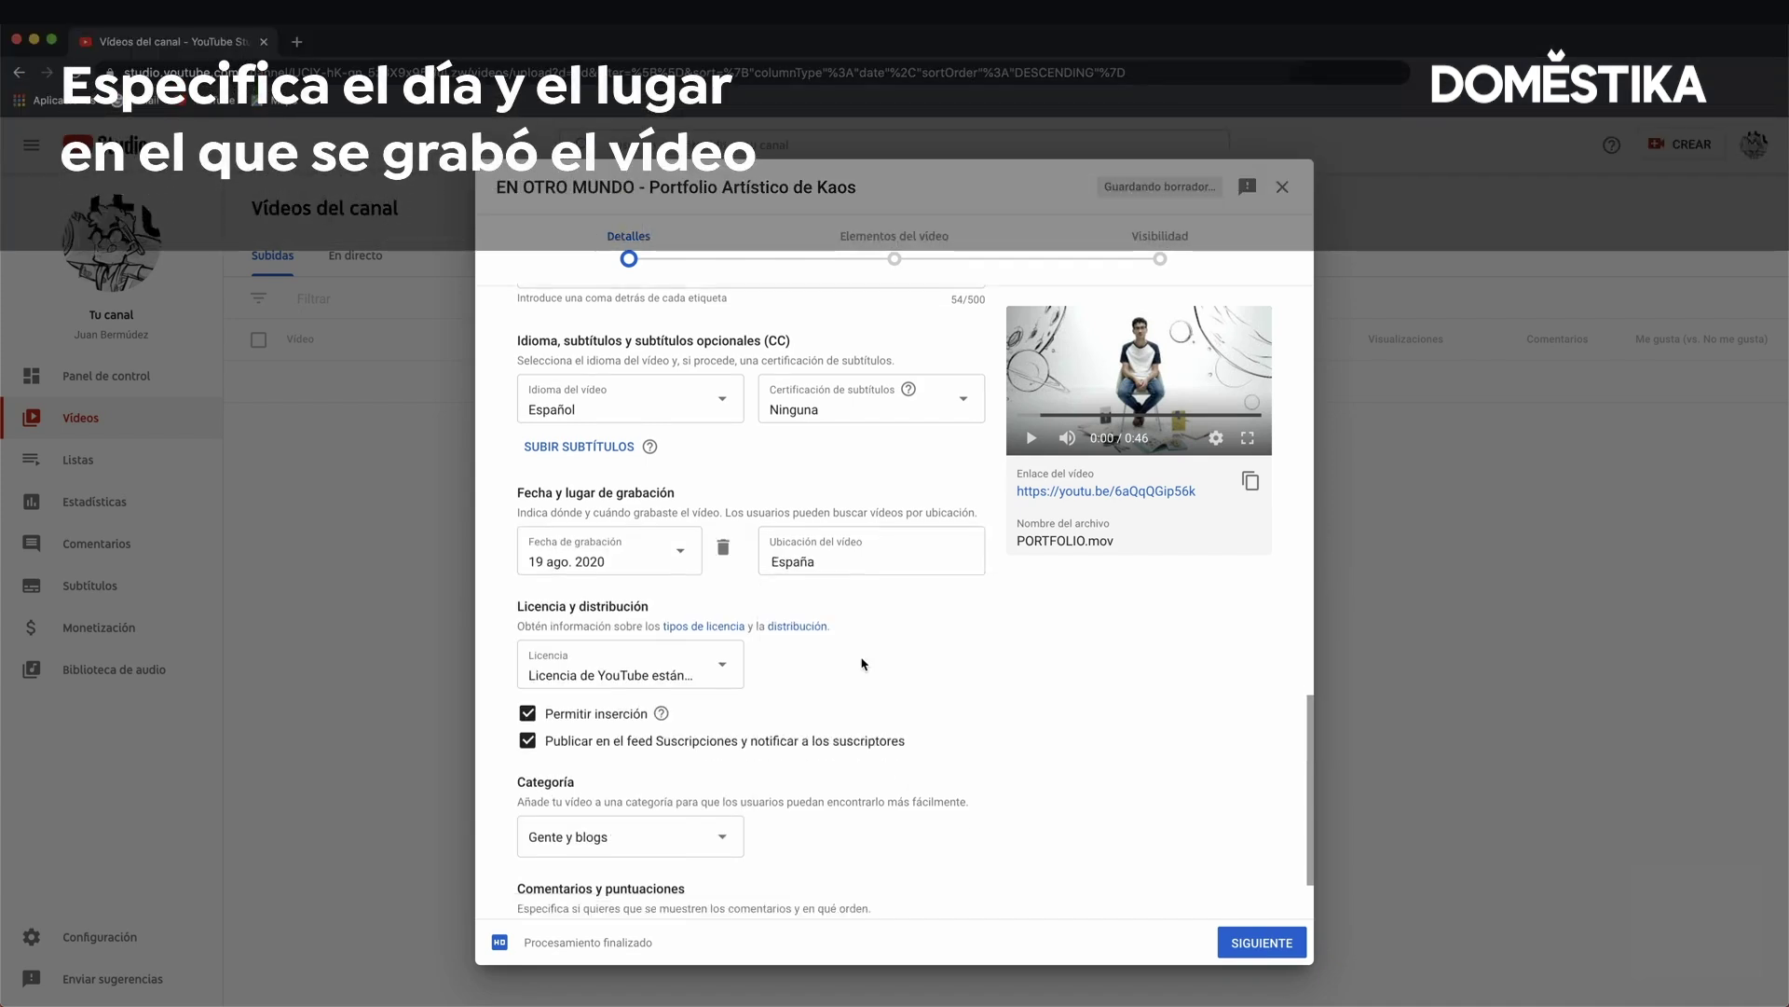
# Review the available licence types and keep the standard YouTube licence
pyautogui.scroll(-2, 745, 578)
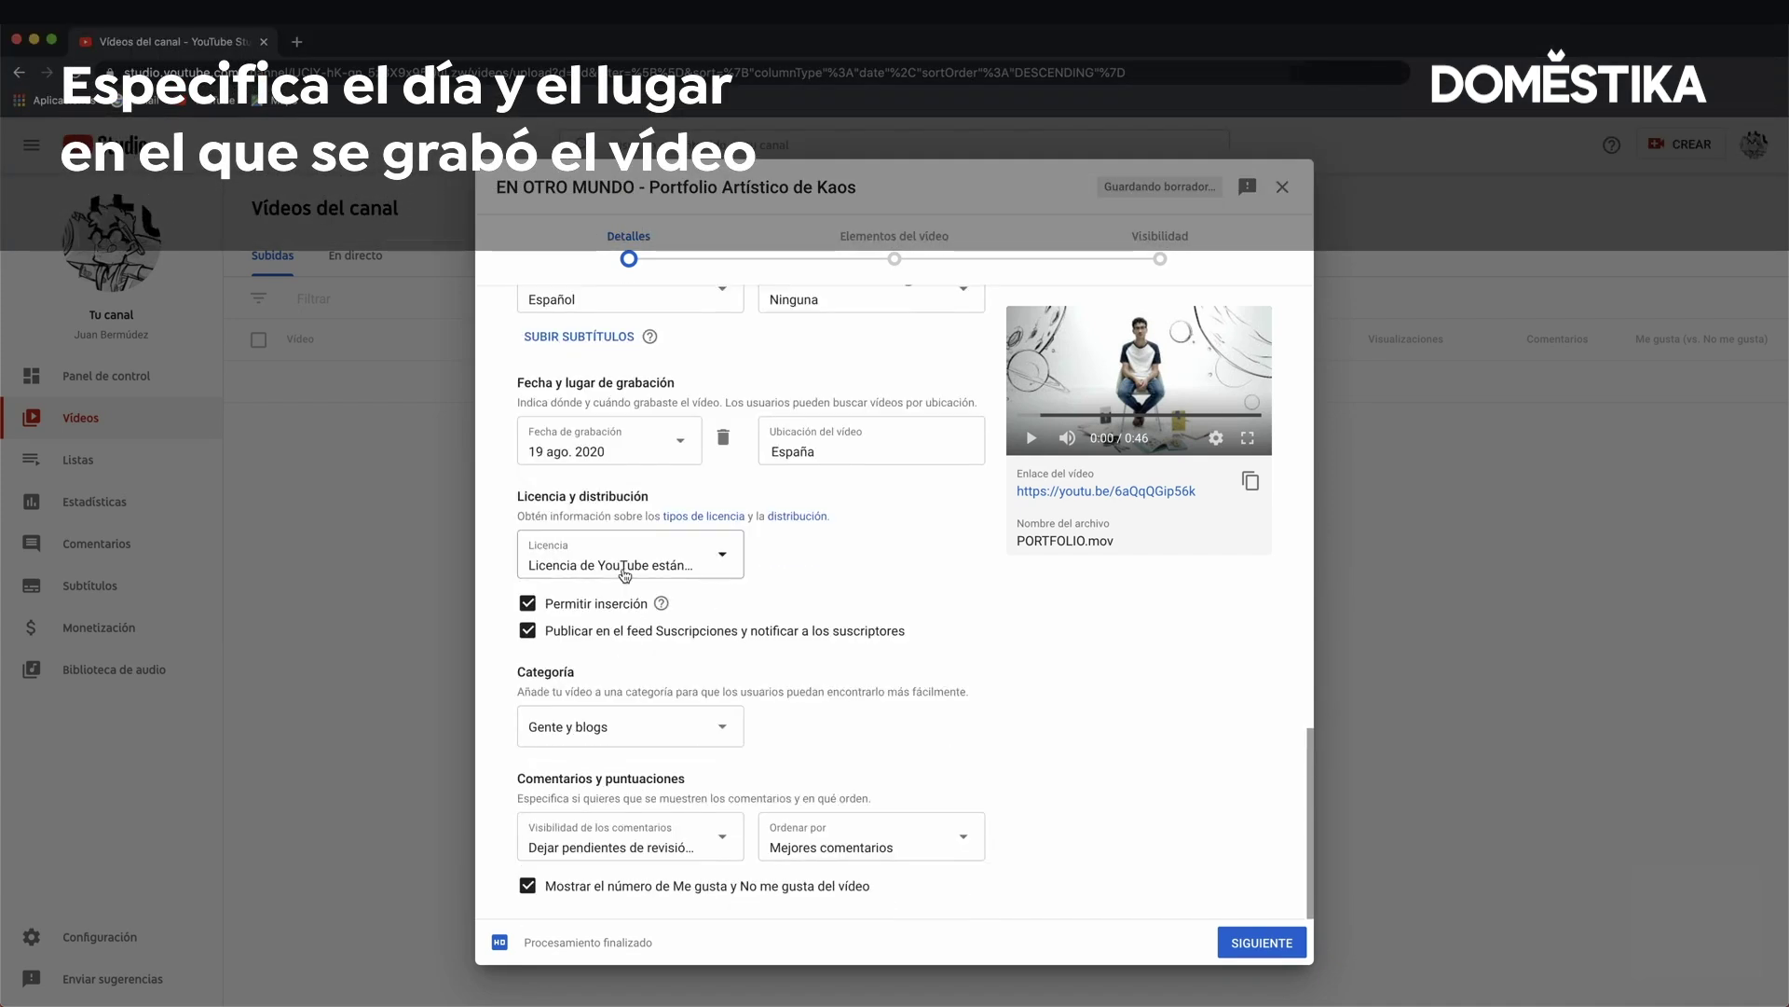
pyautogui.click(653, 552)
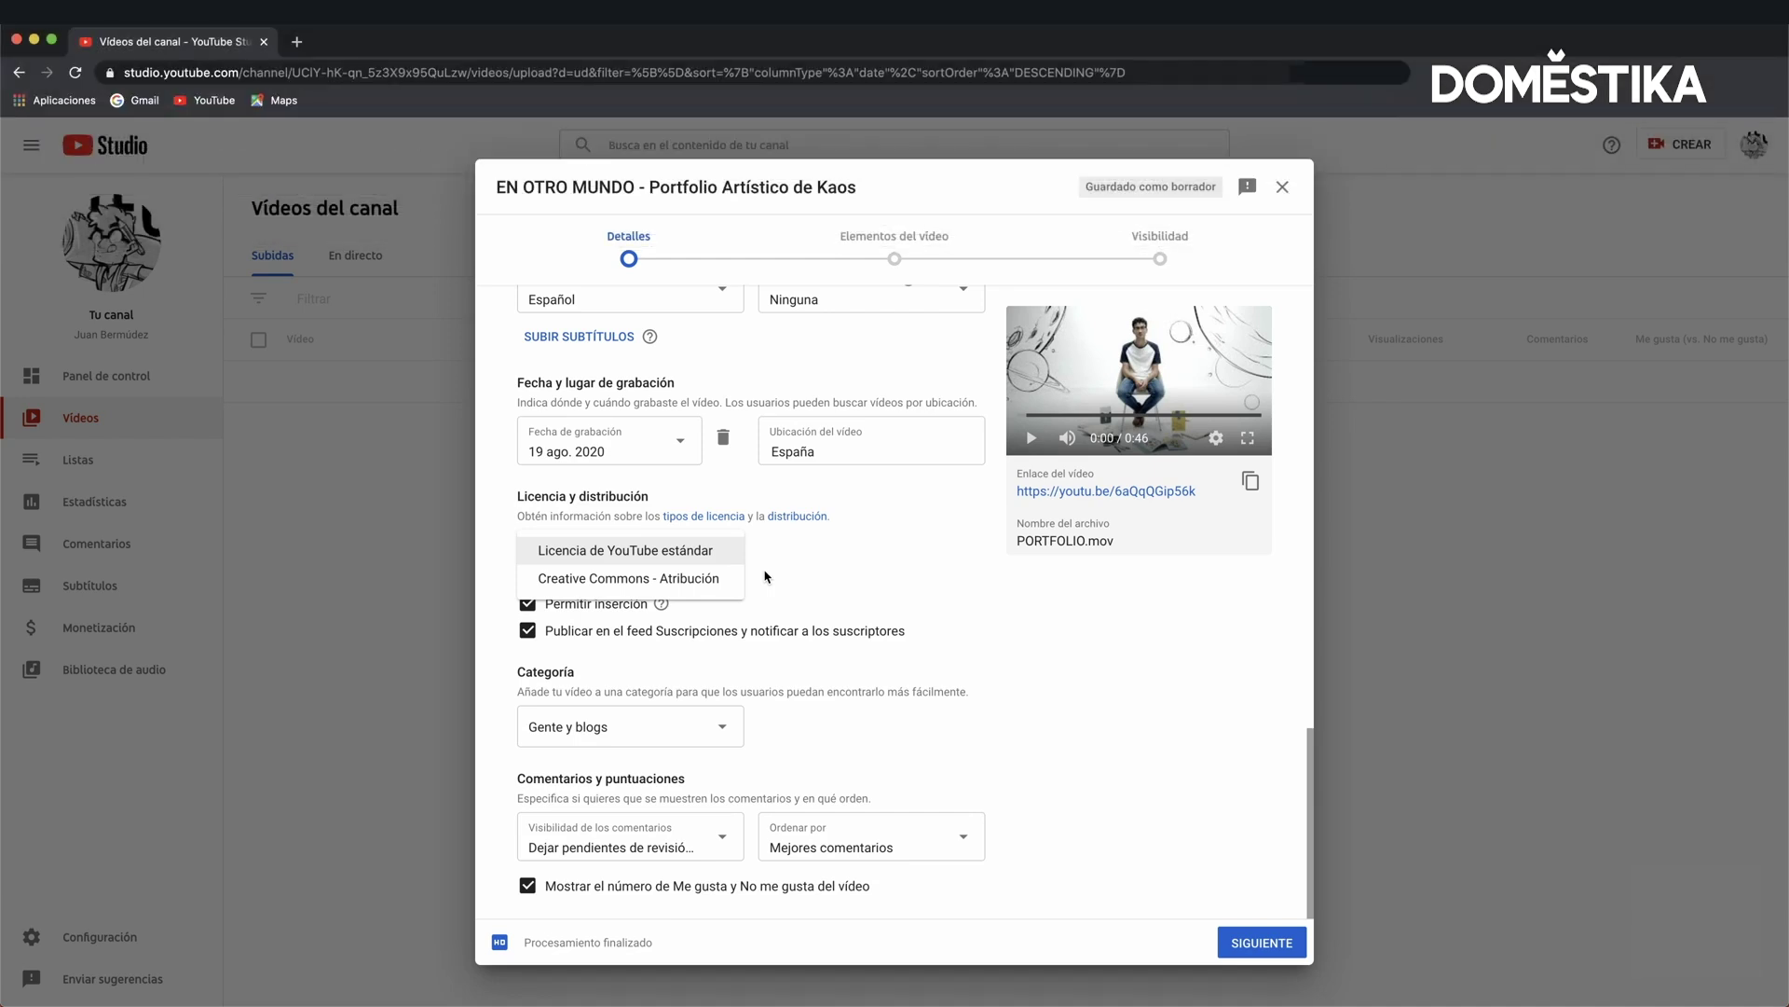
pyautogui.click(811, 574)
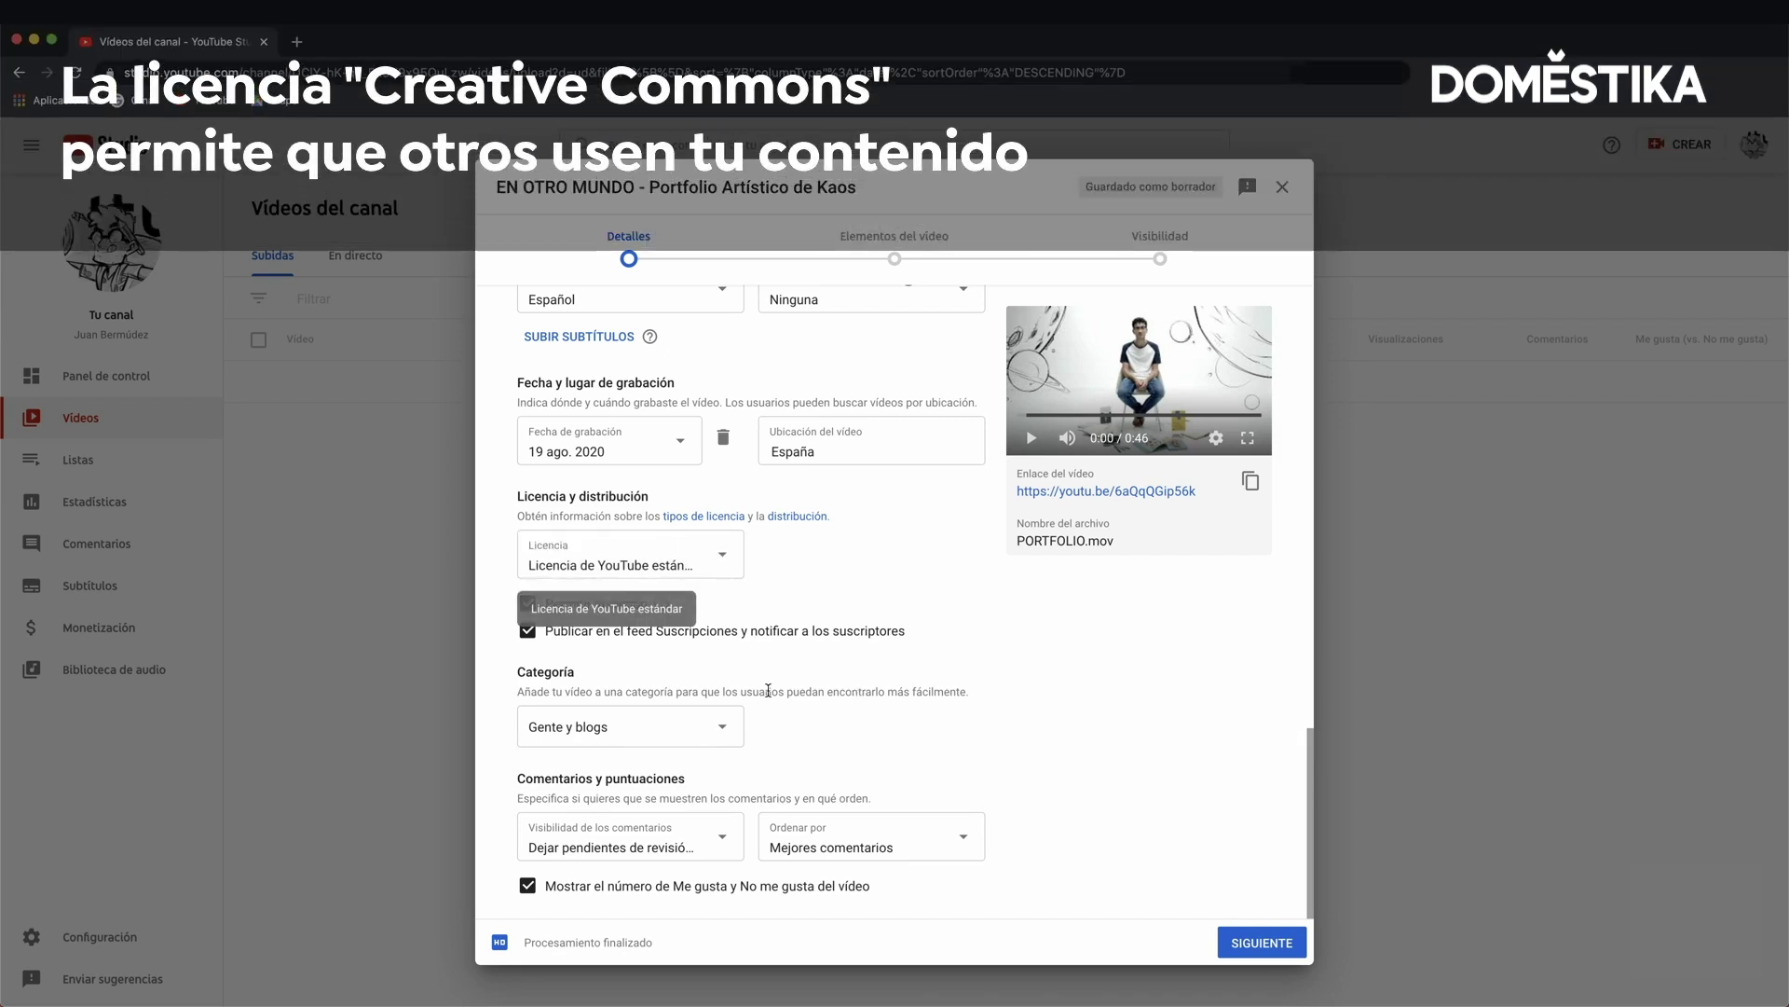
# Keep Gente y blogs as the video category and continue to the video elements stage
pyautogui.click(658, 723)
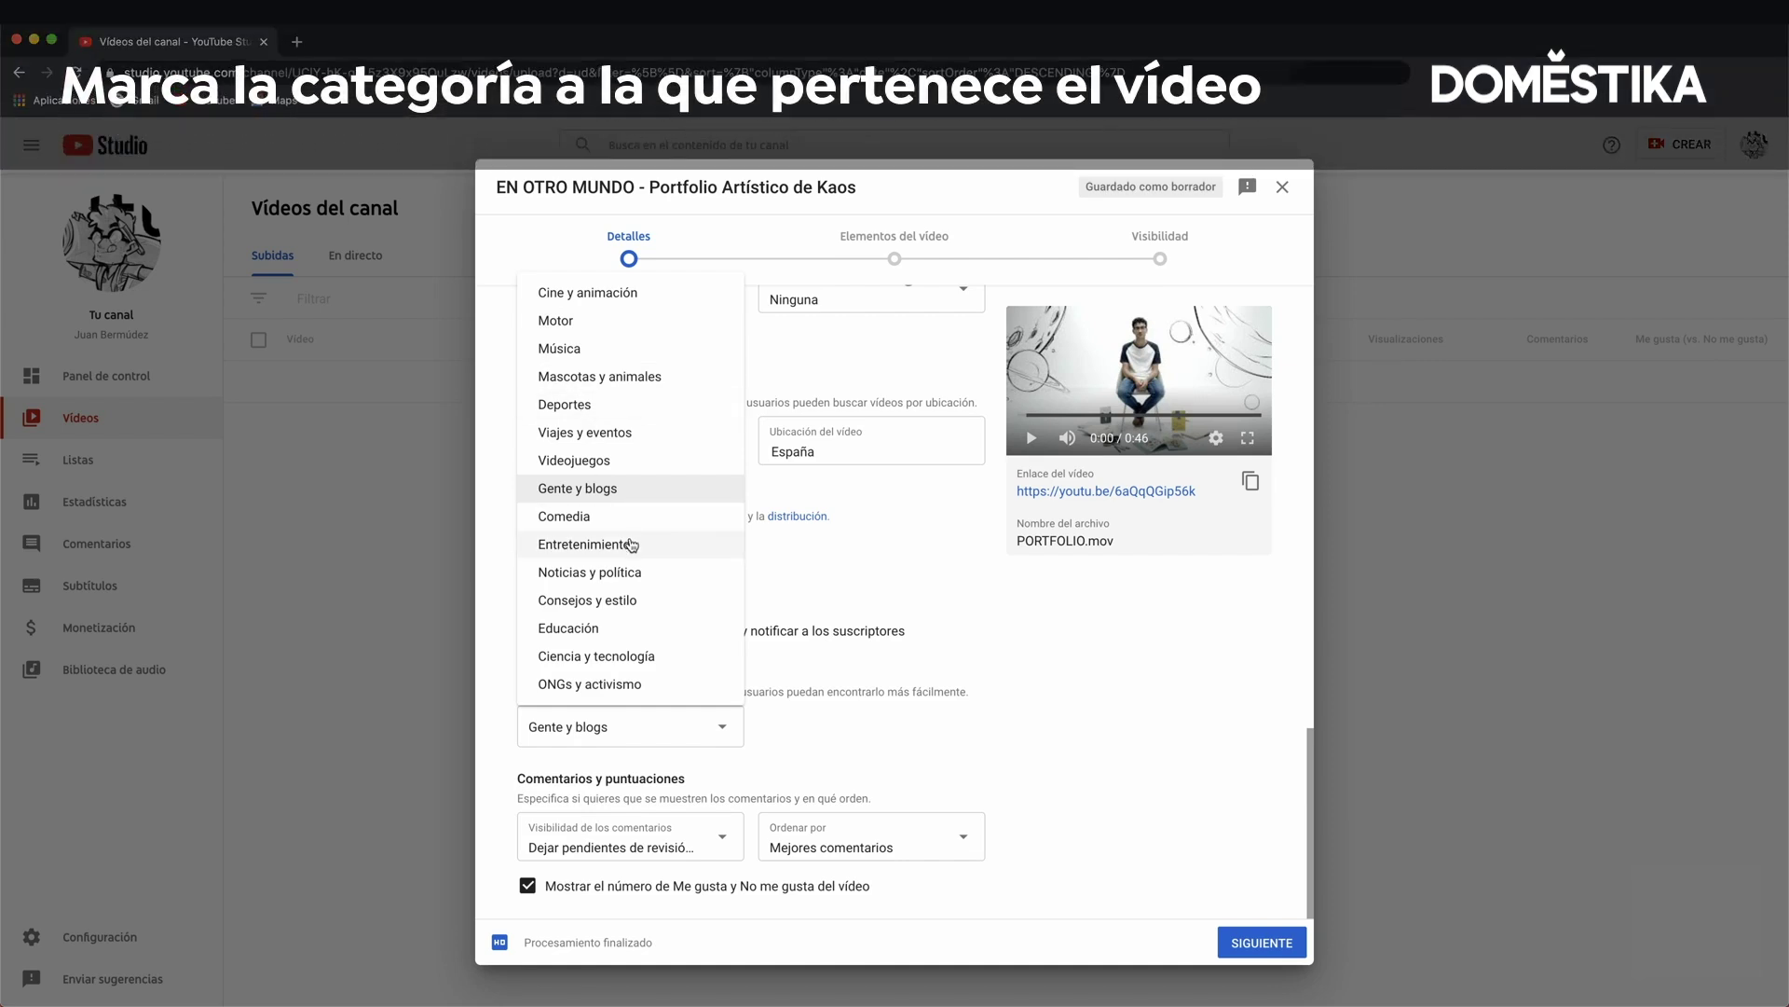
pyautogui.click(613, 492)
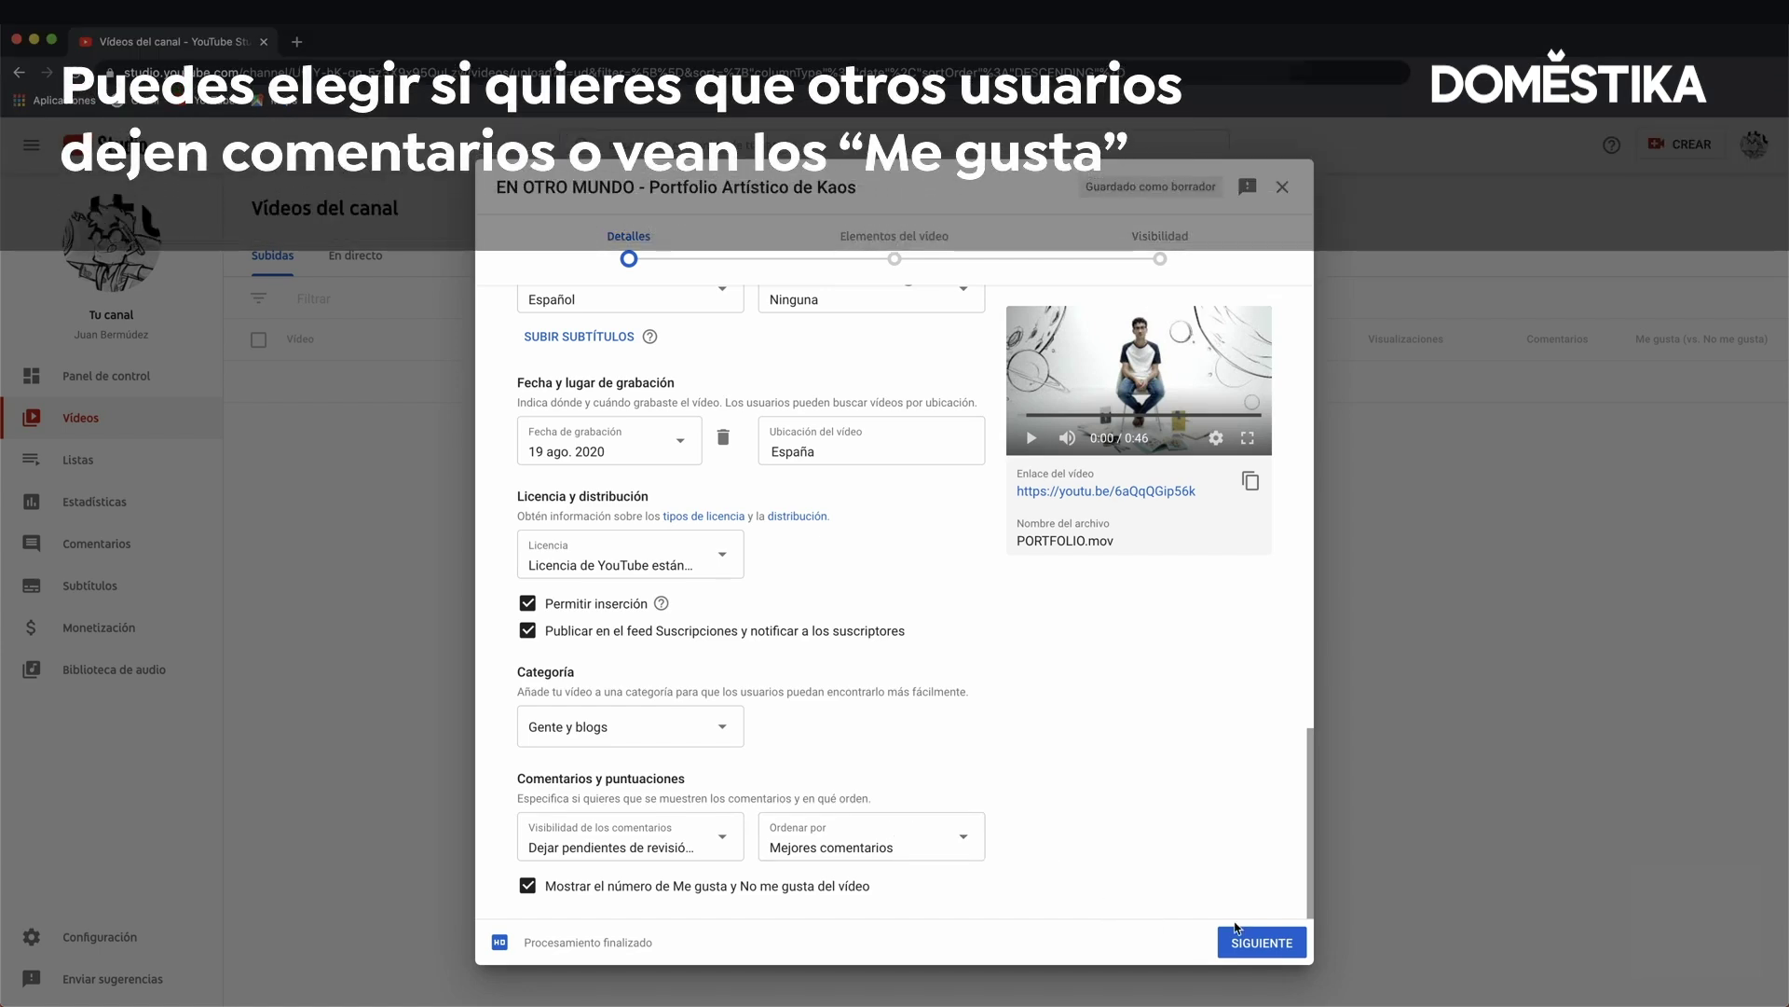
pyautogui.click(1249, 940)
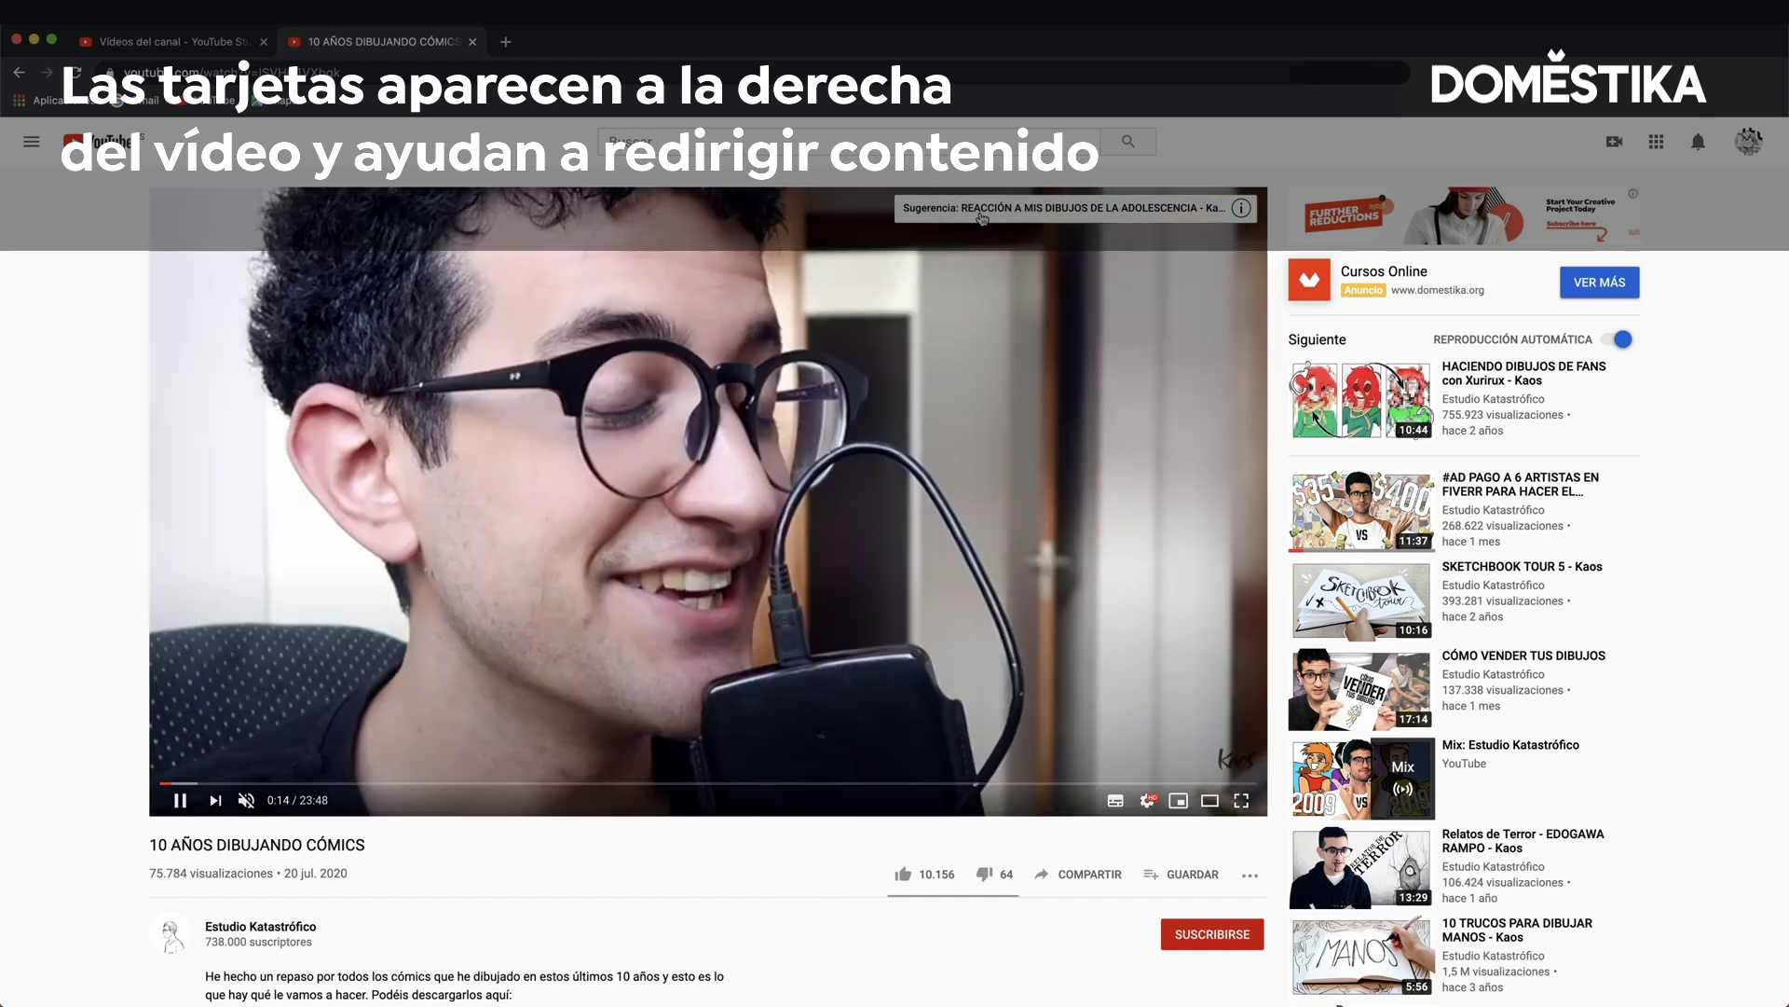
# Examine the suggested-video cards and the end screen elements in the published video "10 AÑOS DIBUJANDO CÓMICS"
pyautogui.click(983, 219)
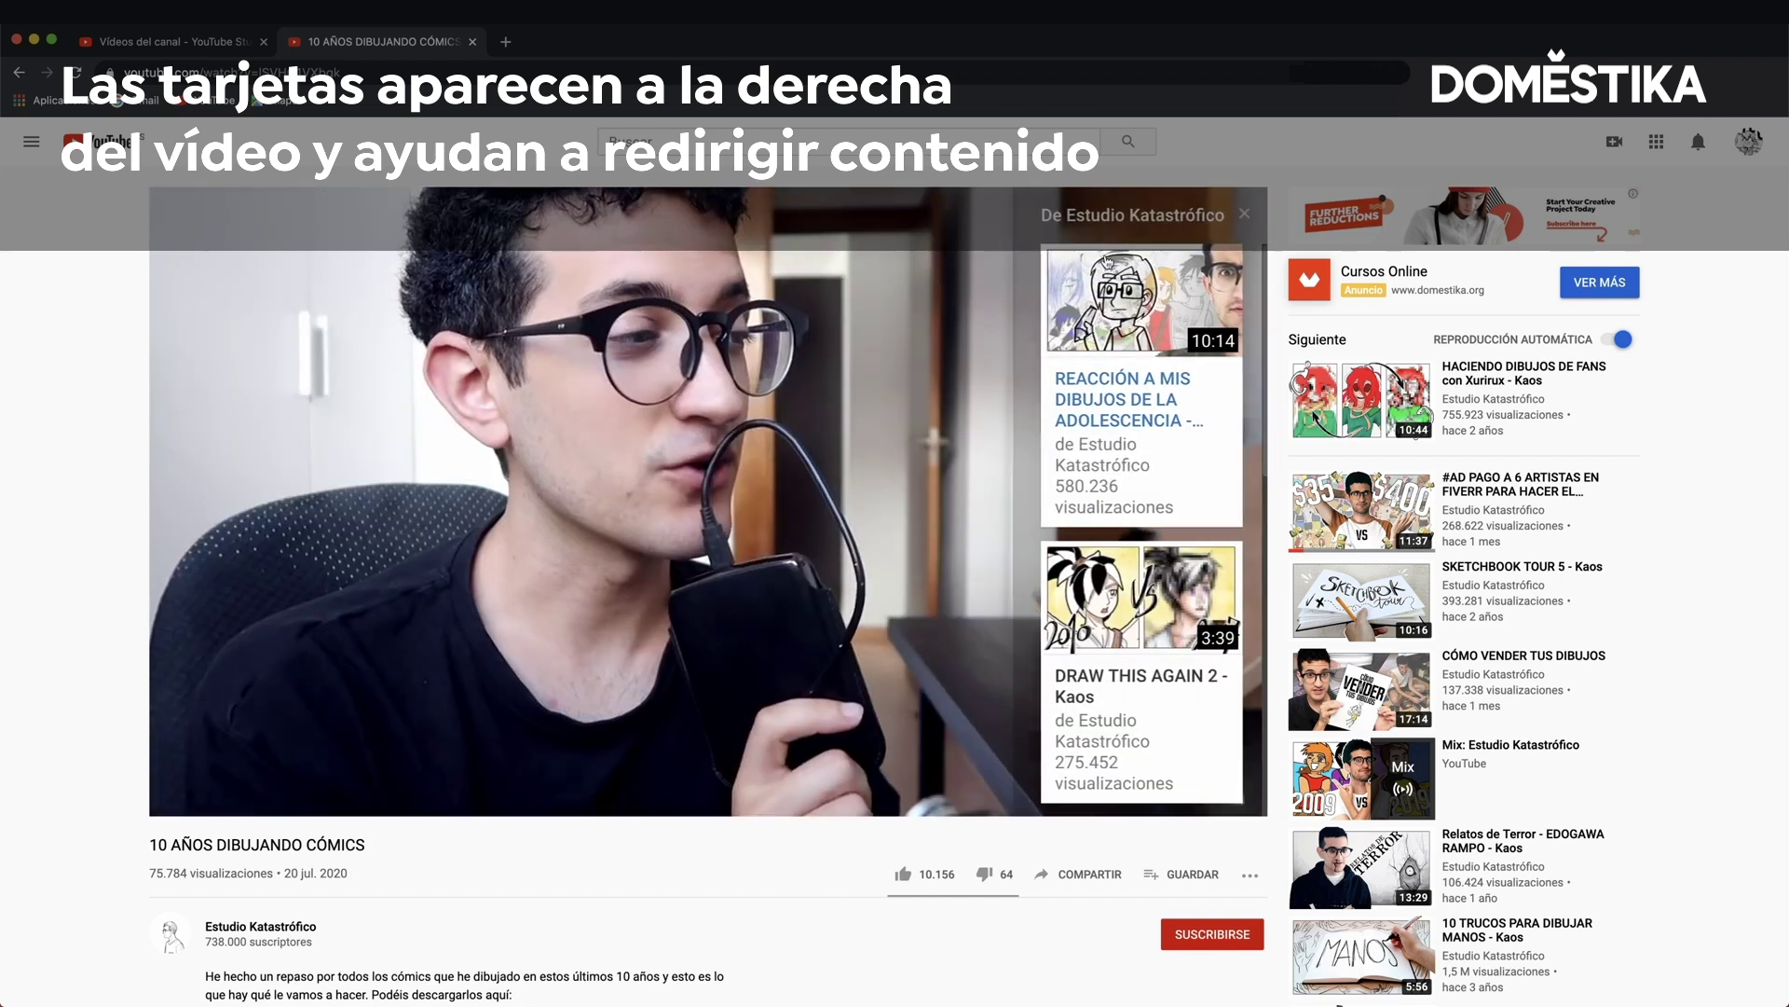
pyautogui.scroll(-3, 1196, 378)
pyautogui.scroll(-5, 1196, 377)
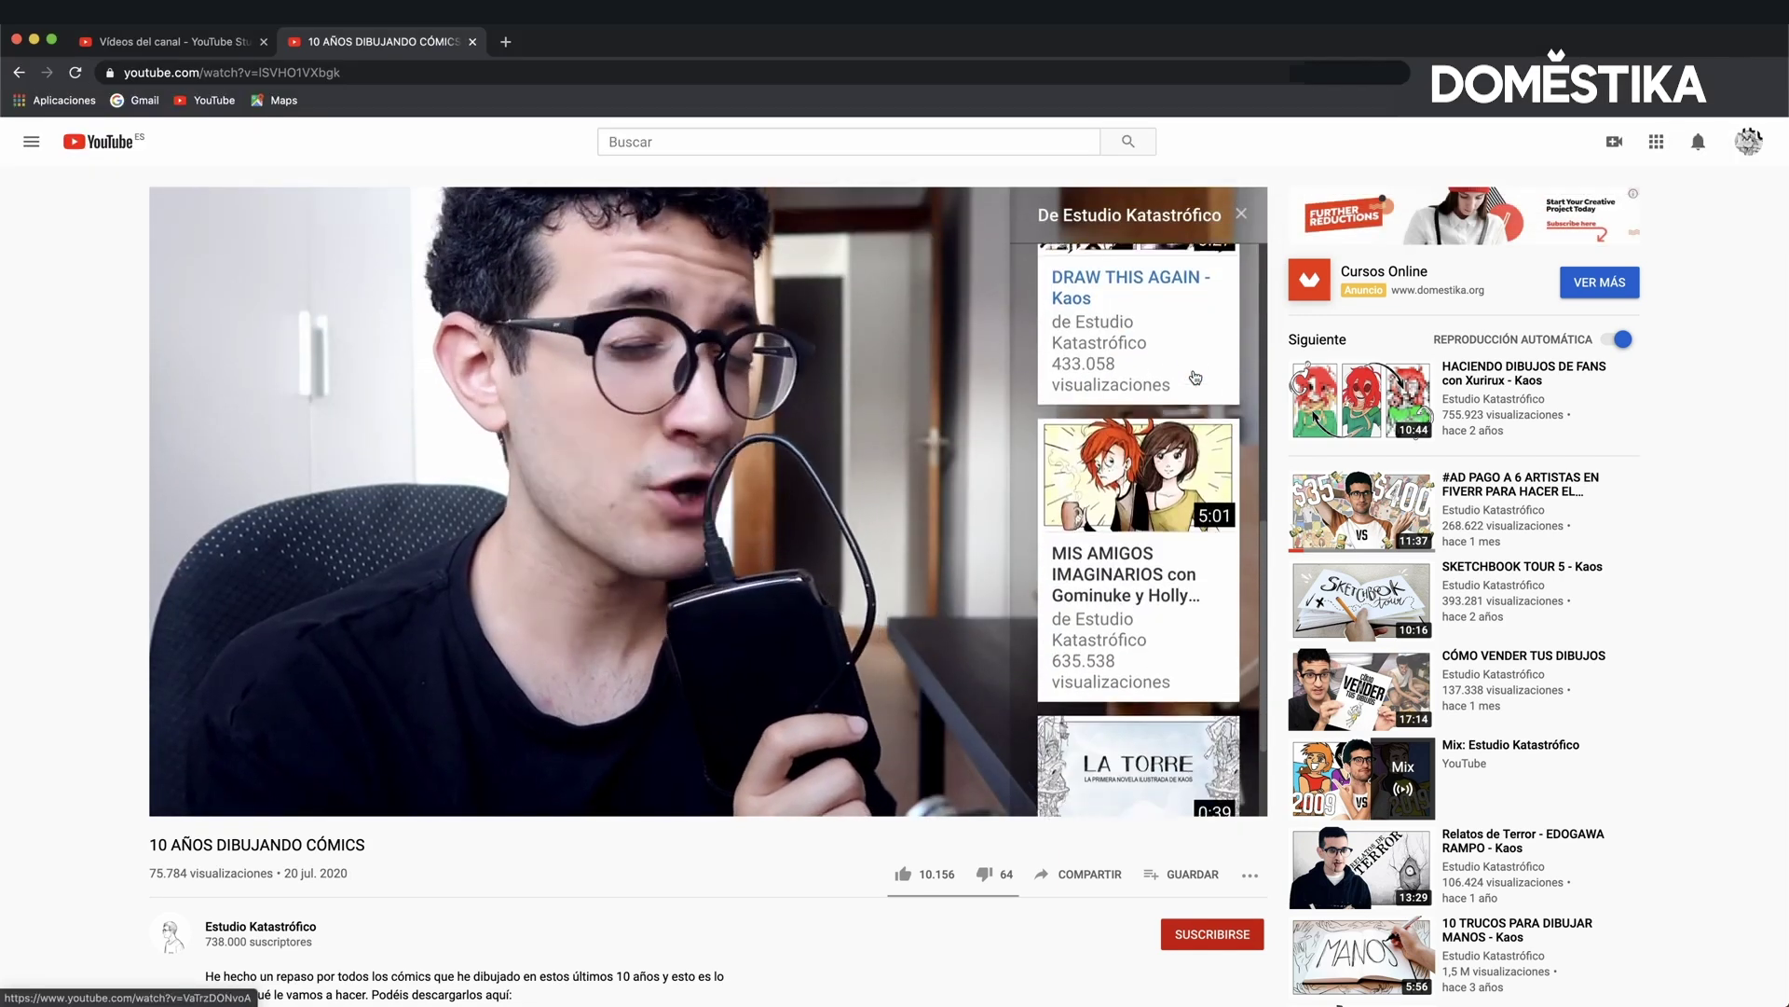
pyautogui.scroll(2, 1196, 377)
pyautogui.scroll(3, 1196, 377)
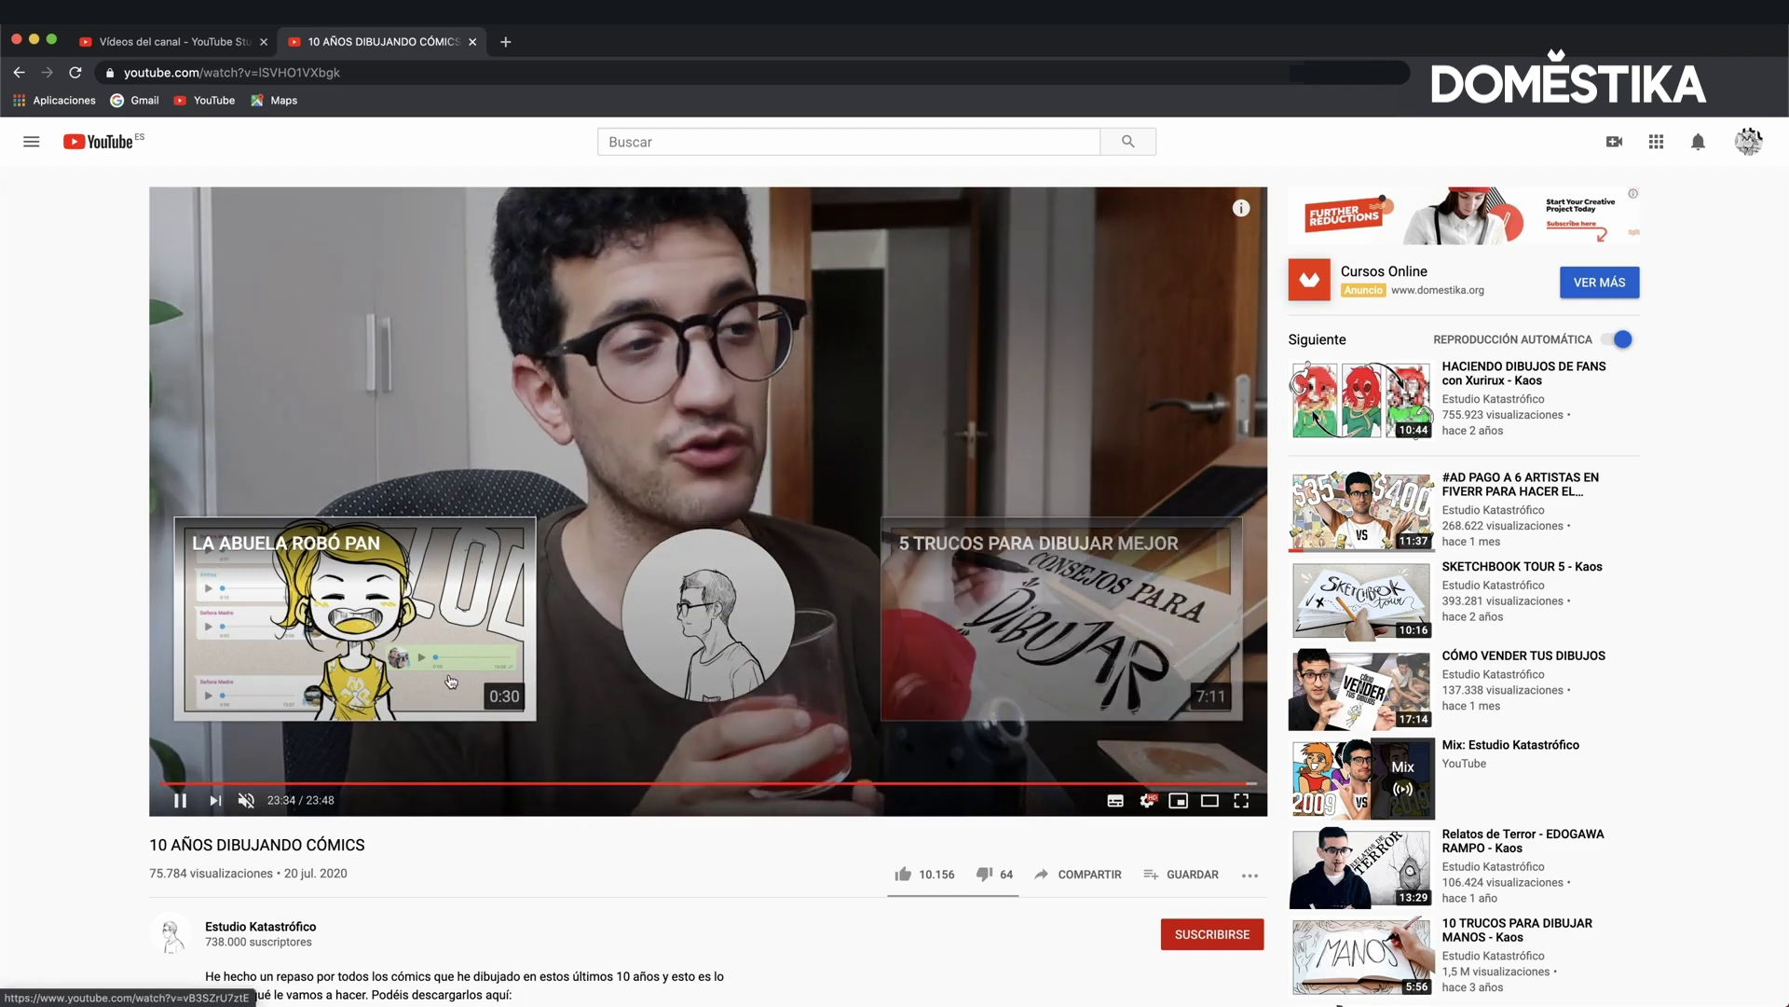
pyautogui.moveTo(652, 527)
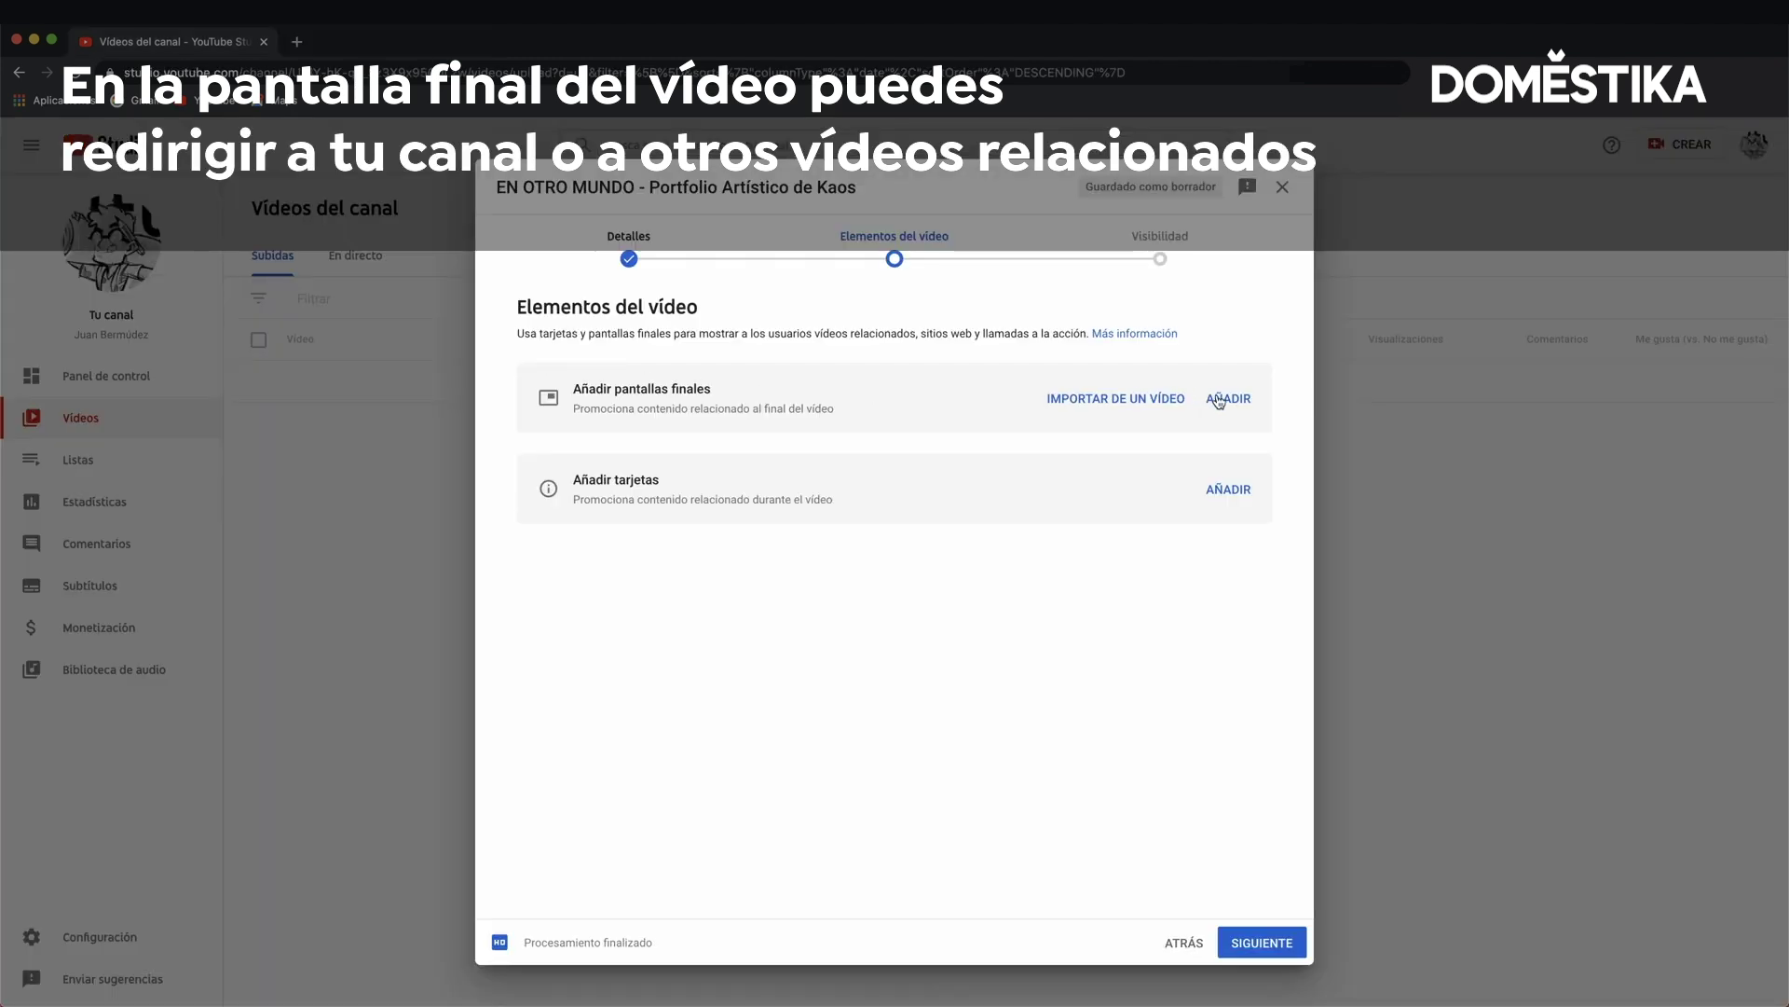
# Add an end screen from the layout with a subscribe circle left and one video right, keeping Mejor opción para el usuario for the video element
pyautogui.click(1218, 402)
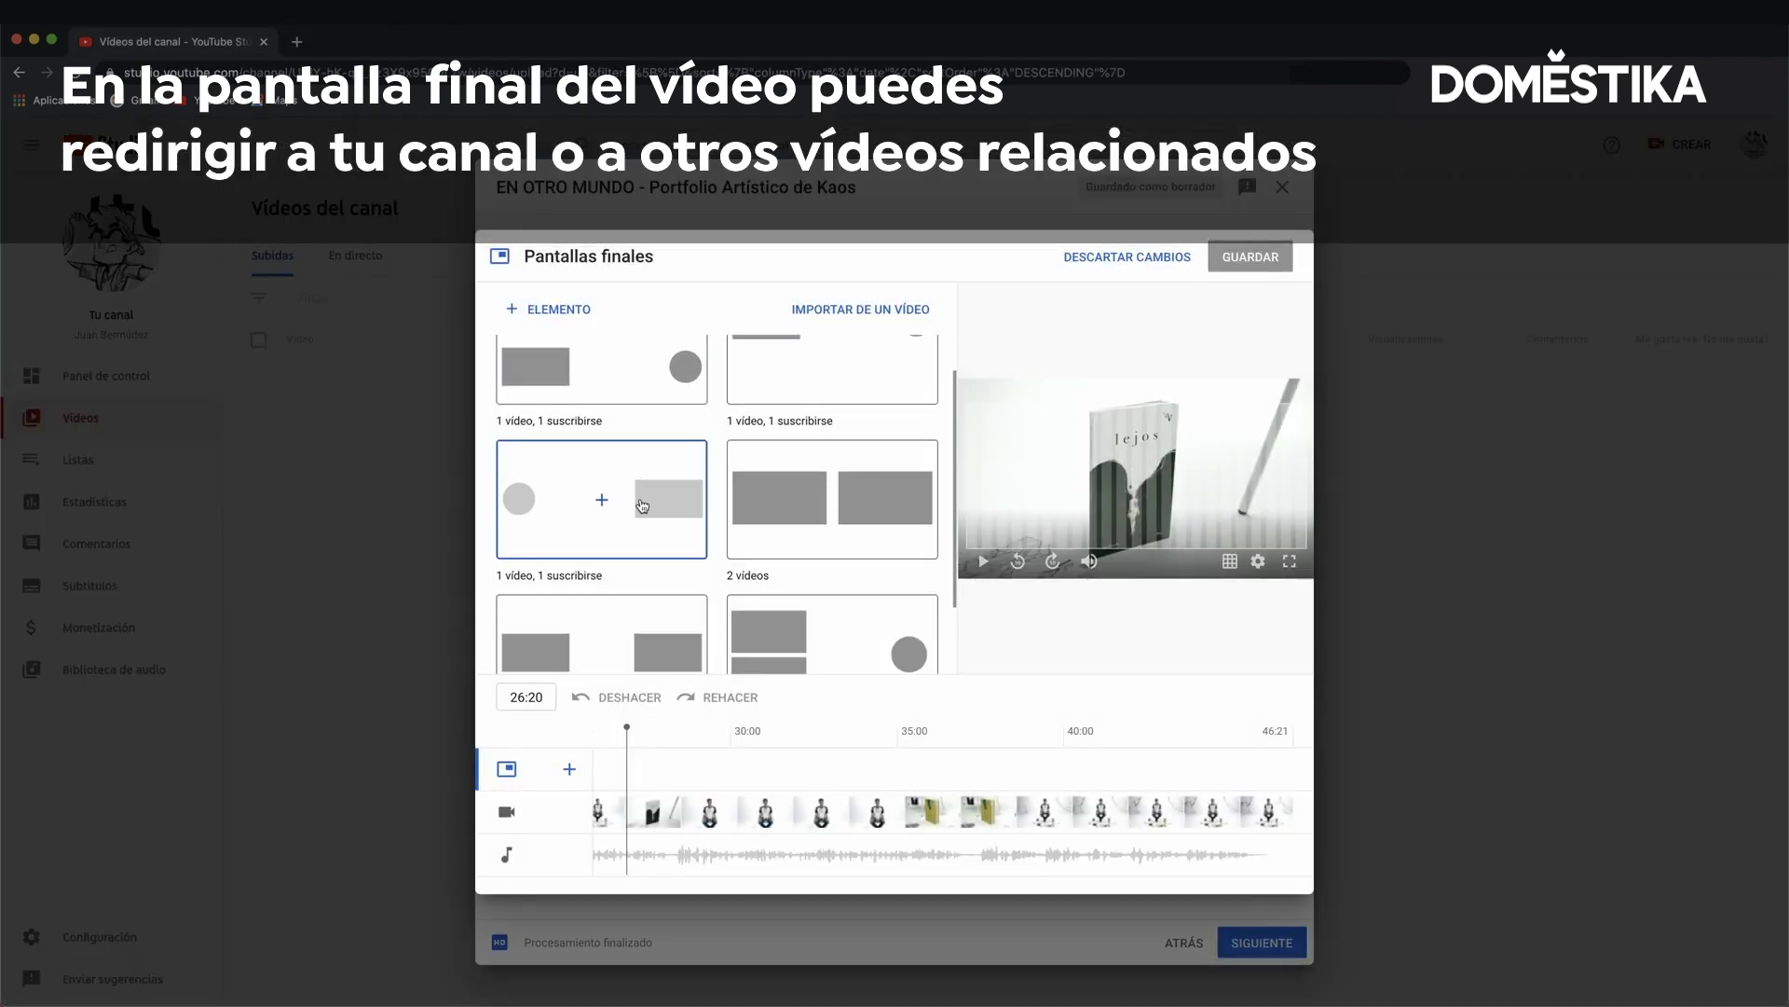
pyautogui.click(674, 512)
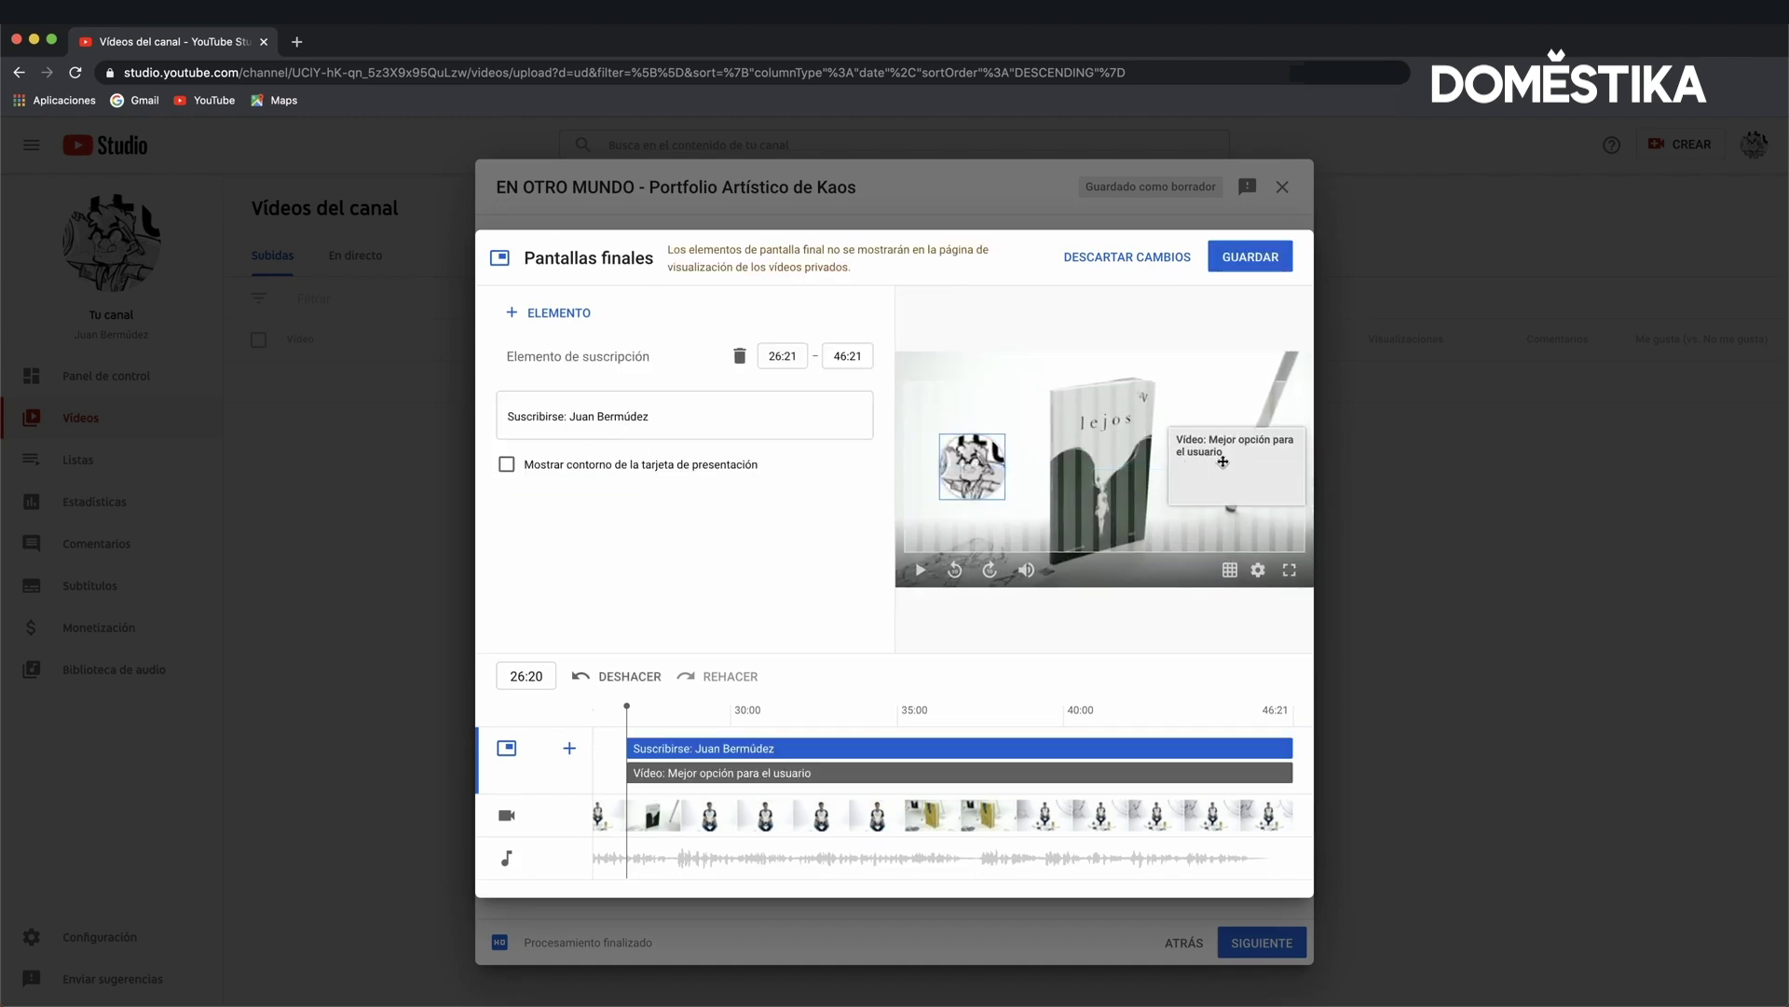
pyautogui.click(1174, 456)
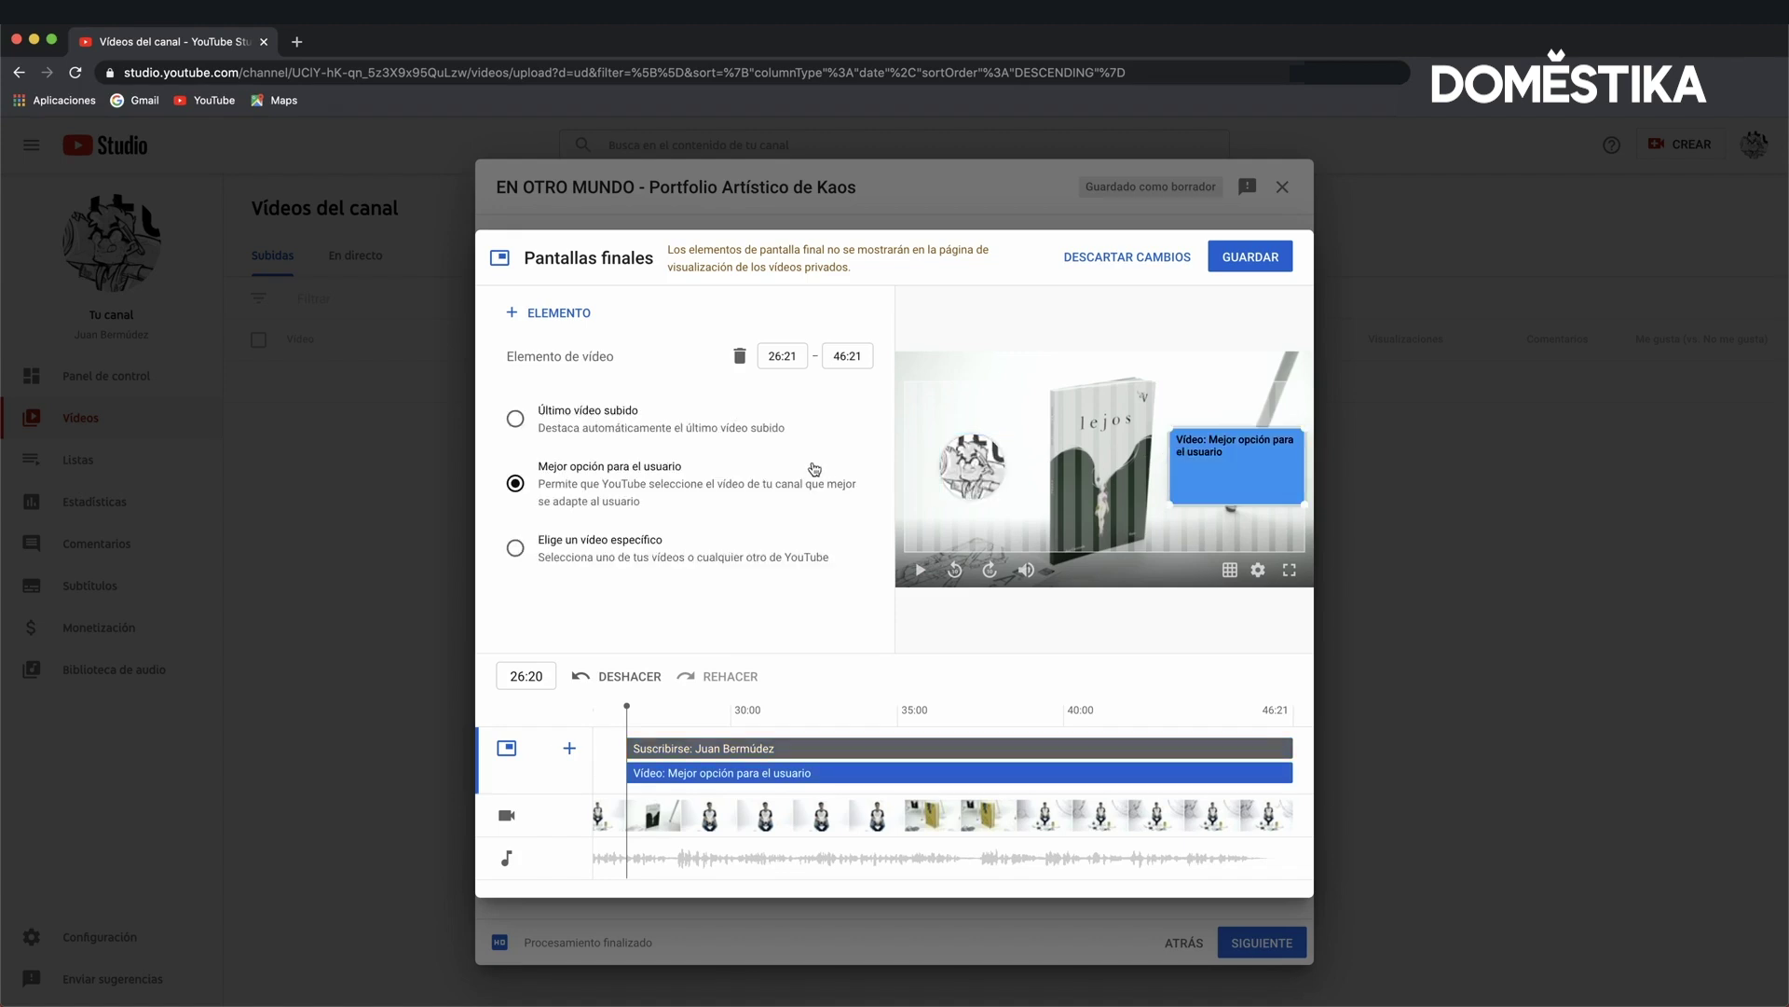
pyautogui.click(587, 550)
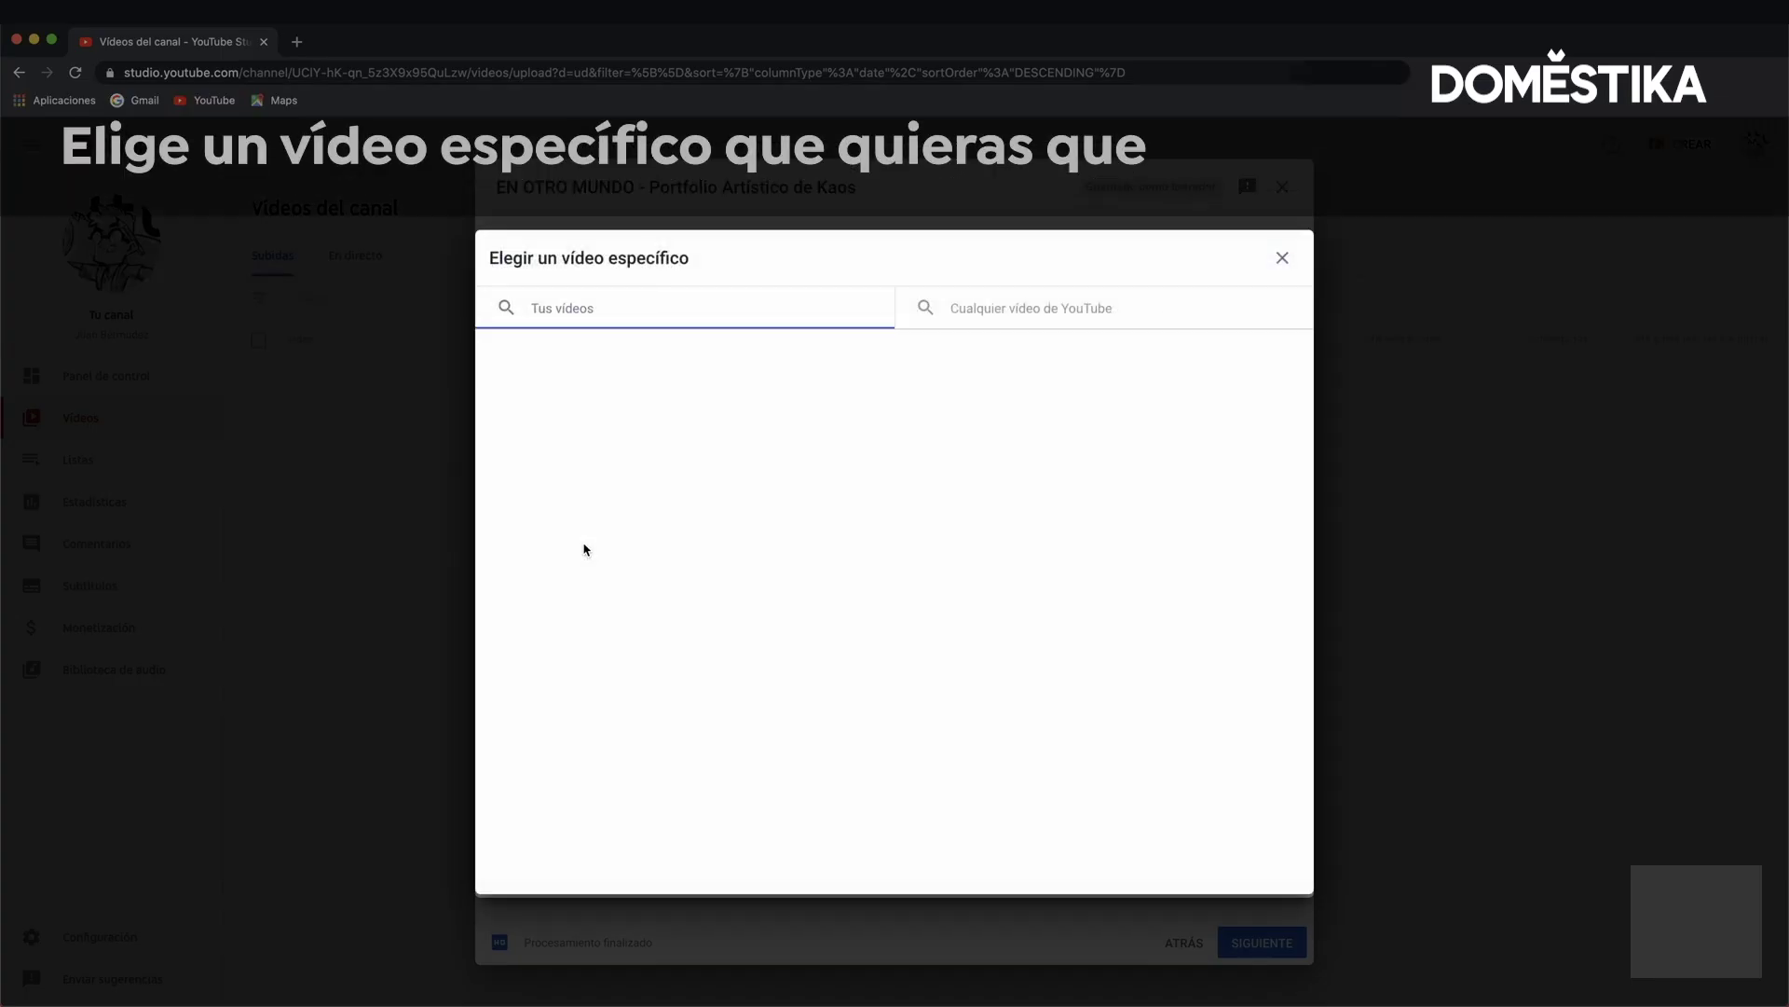
pyautogui.click(1284, 259)
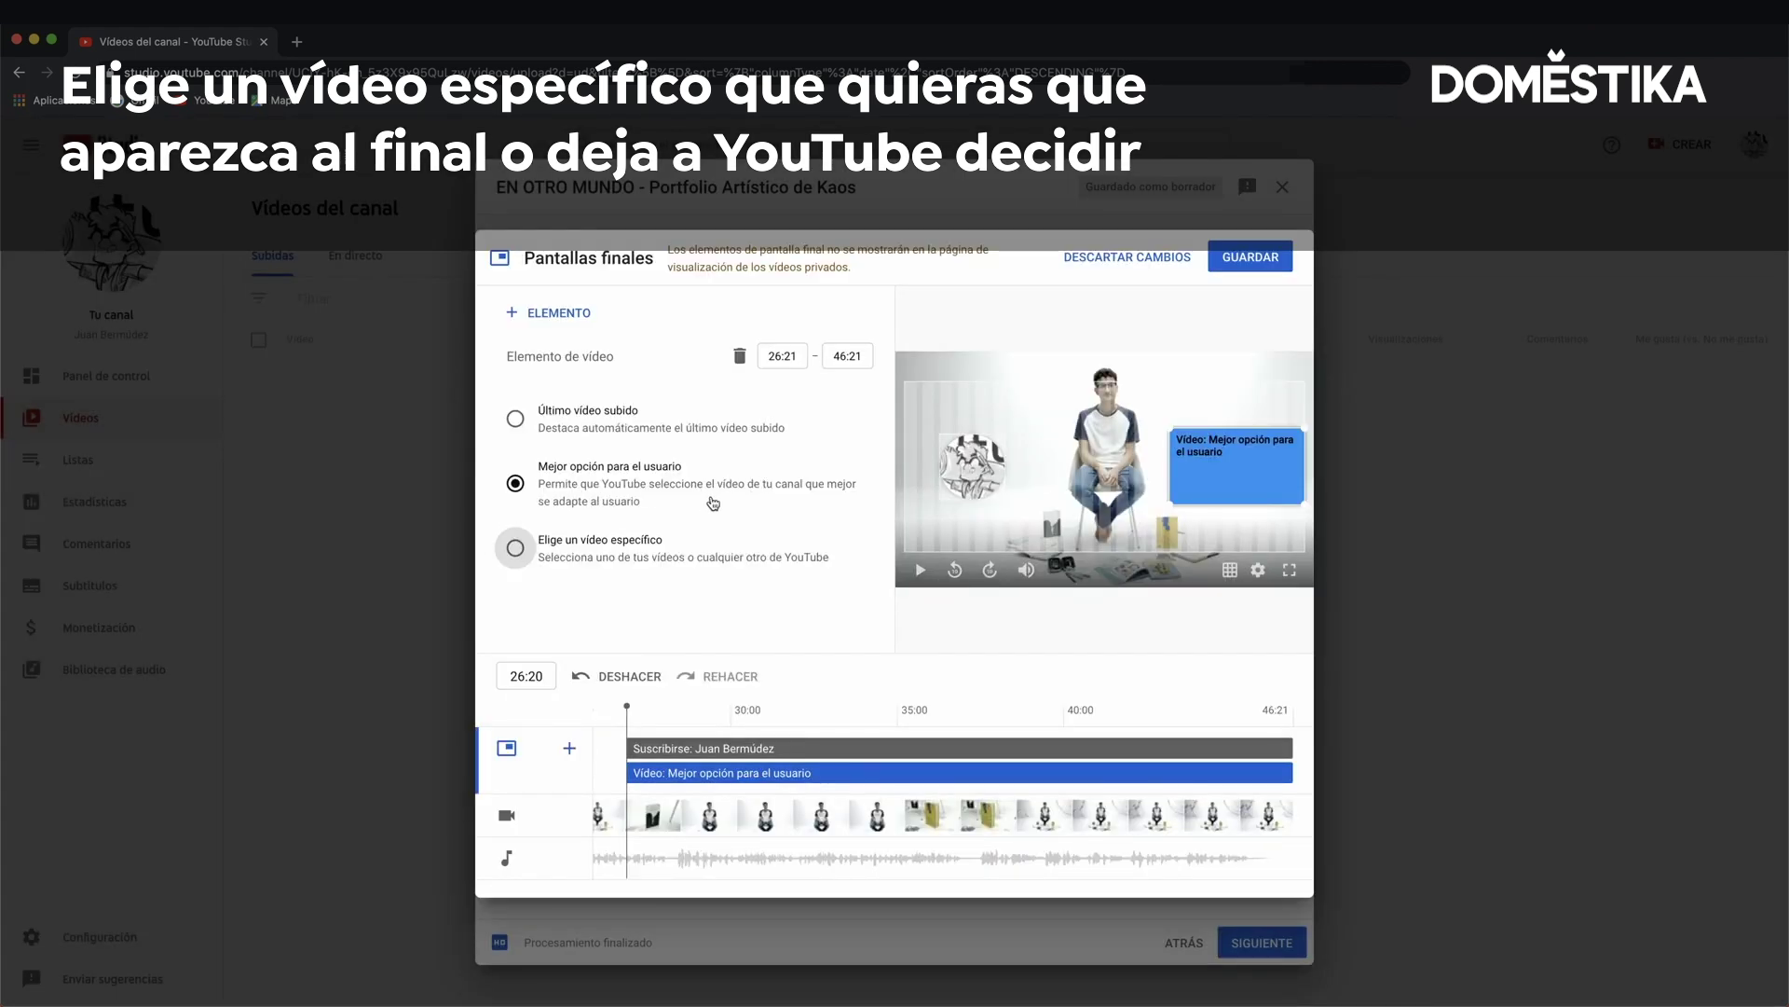
# Add a channel element to the end screen that links to the Estudio Katastrófico channel
pyautogui.click(544, 322)
pyautogui.click(556, 374)
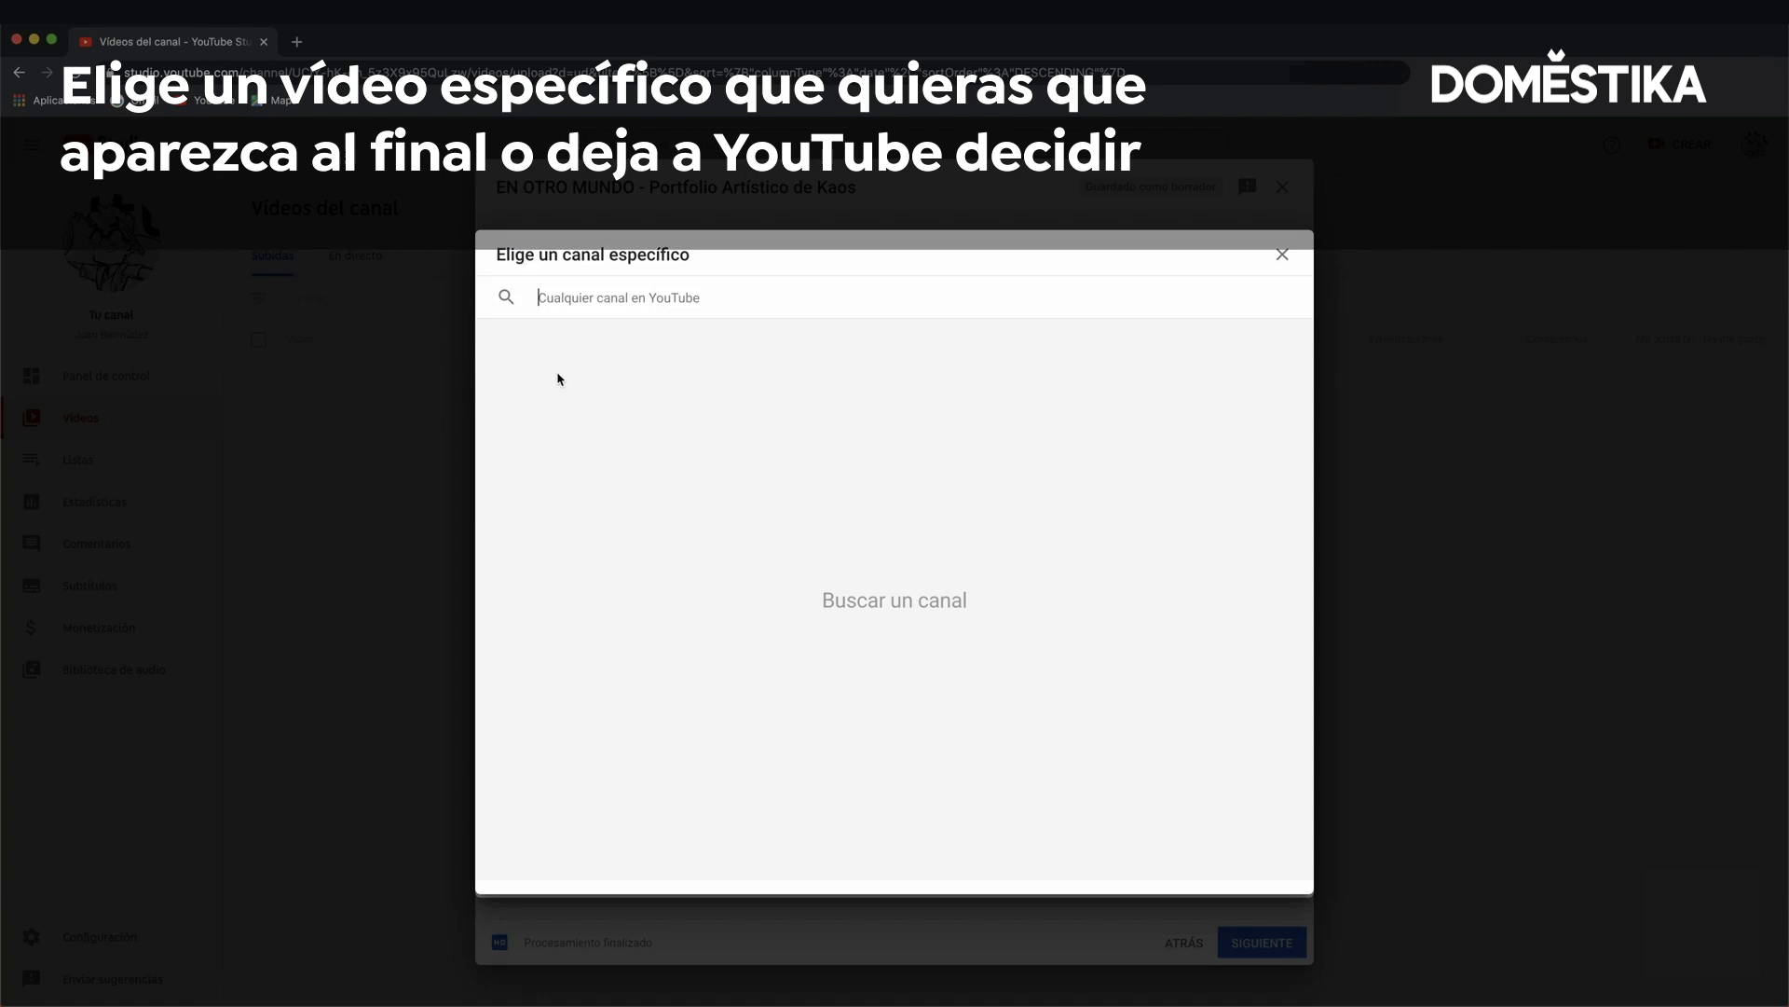
pyautogui.write('io katastrofico')
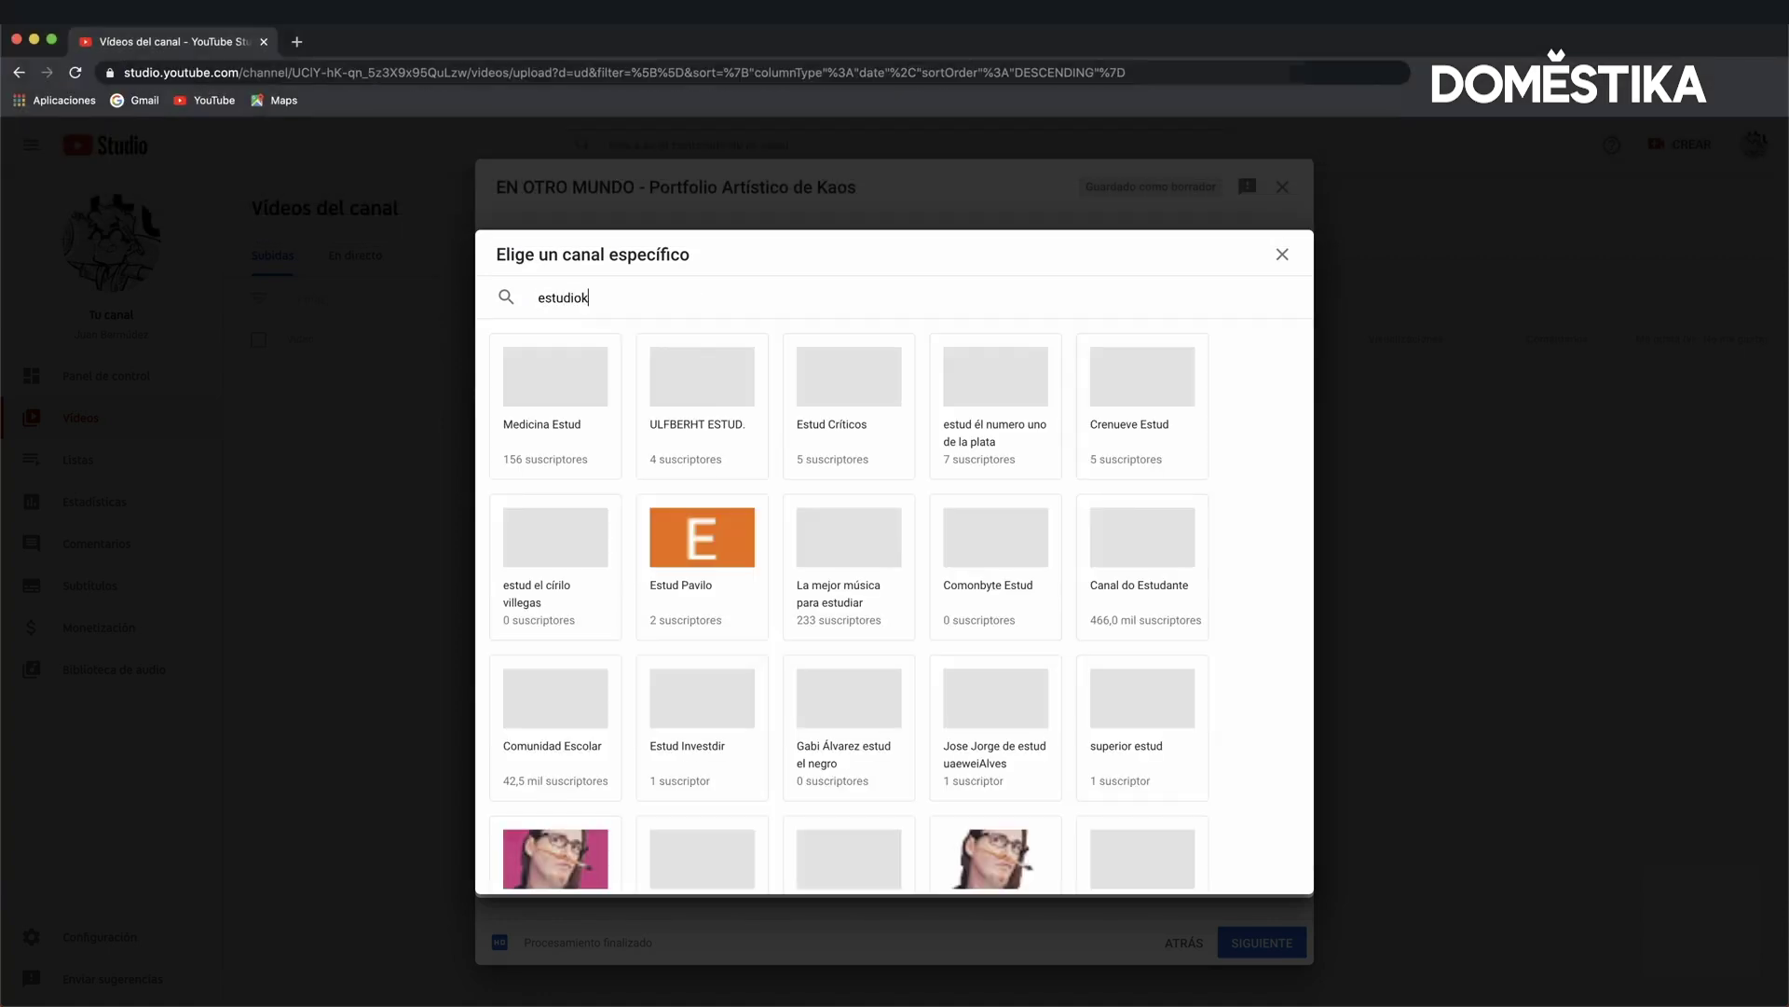
pyautogui.click(557, 392)
# Arrange the end screen elements in a row, with the subscribe circle at left, the video in the middle and the channel at right
pyautogui.moveTo(929, 409); pyautogui.dragTo(1209, 413)
pyautogui.moveTo(1229, 475); pyautogui.dragTo(1090, 477)
pyautogui.moveTo(1212, 424); pyautogui.dragTo(1273, 460)
pyautogui.moveTo(958, 448); pyautogui.dragTo(922, 448)
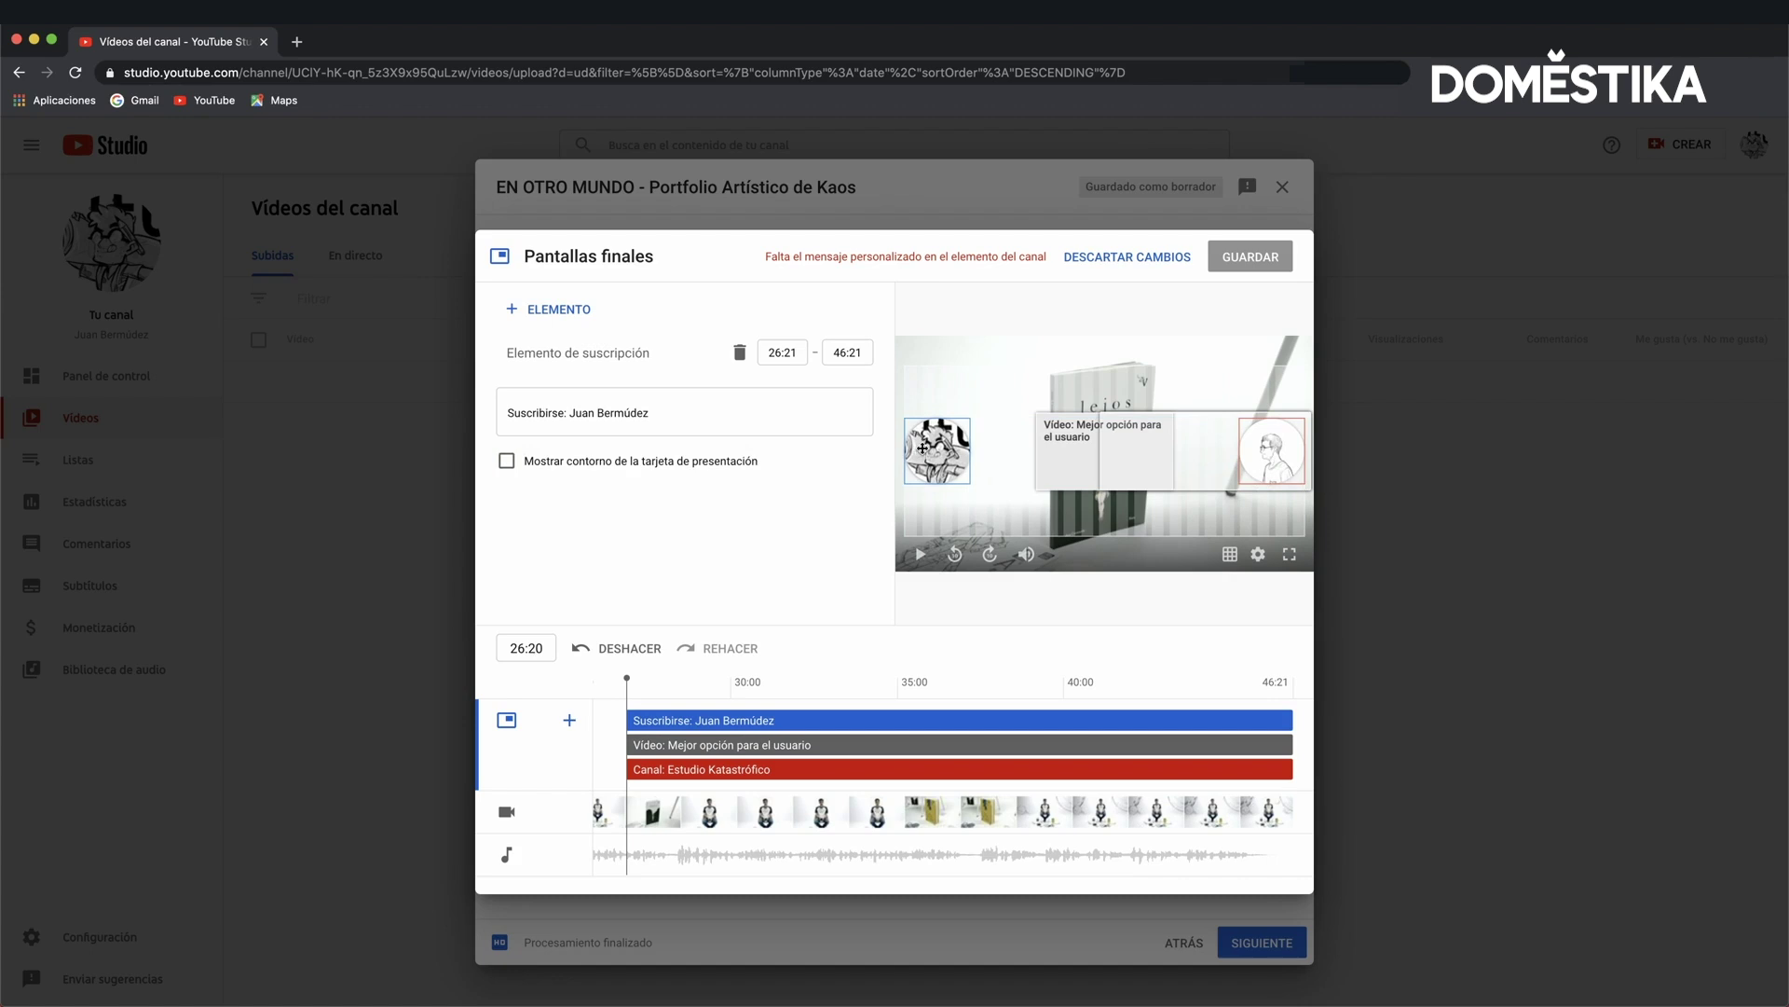
# Preview the end screen playback and shorten the subscribe, video and channel elements so they start at 41:21
pyautogui.click(920, 554)
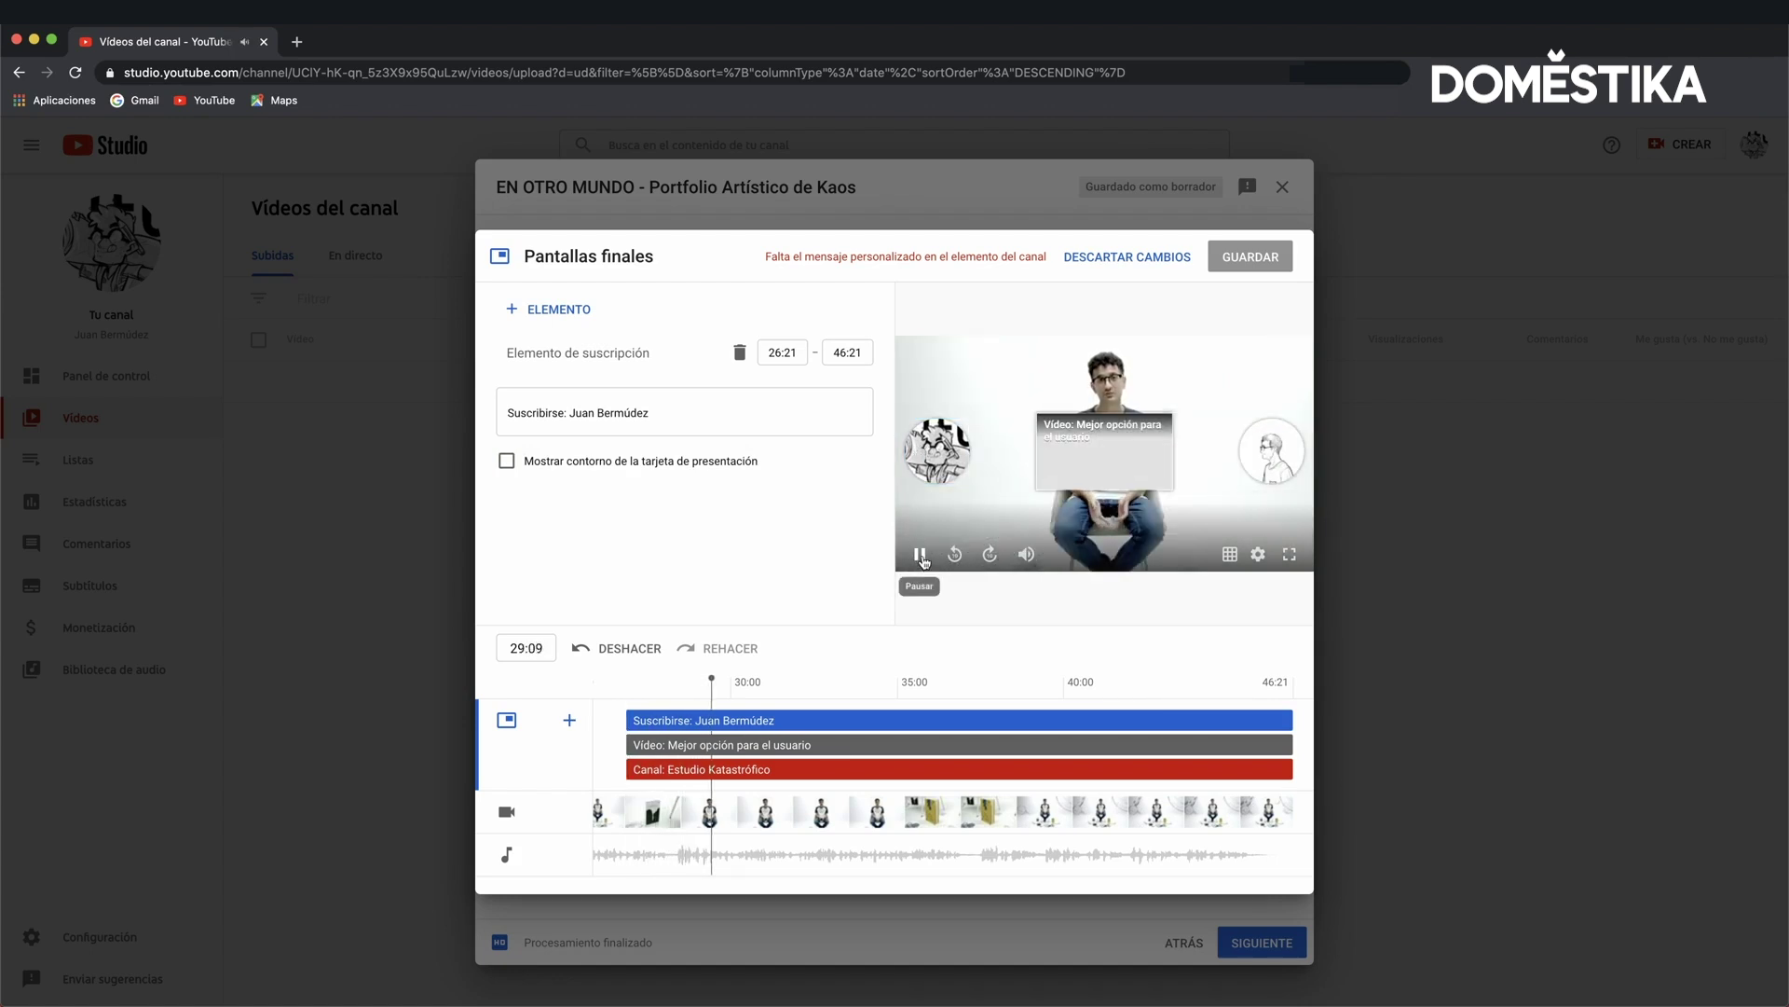
pyautogui.click(920, 554)
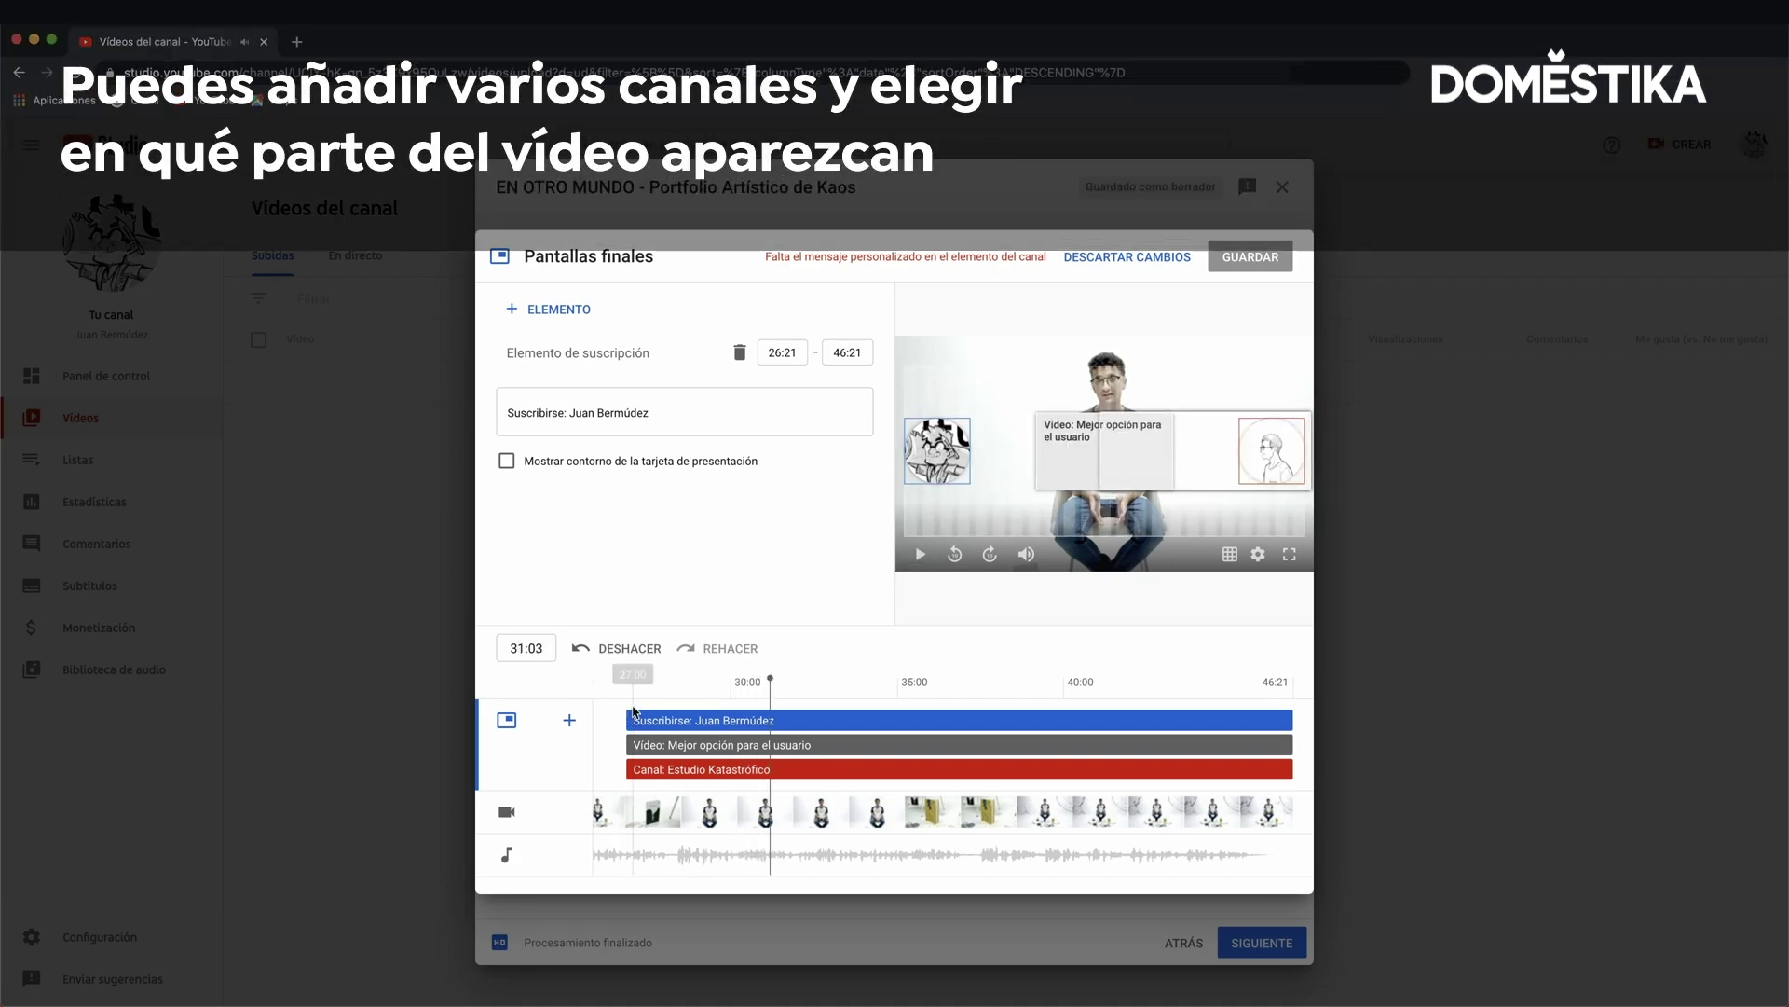
pyautogui.moveTo(630, 714); pyautogui.dragTo(1127, 718)
pyautogui.moveTo(628, 745); pyautogui.dragTo(1127, 770)
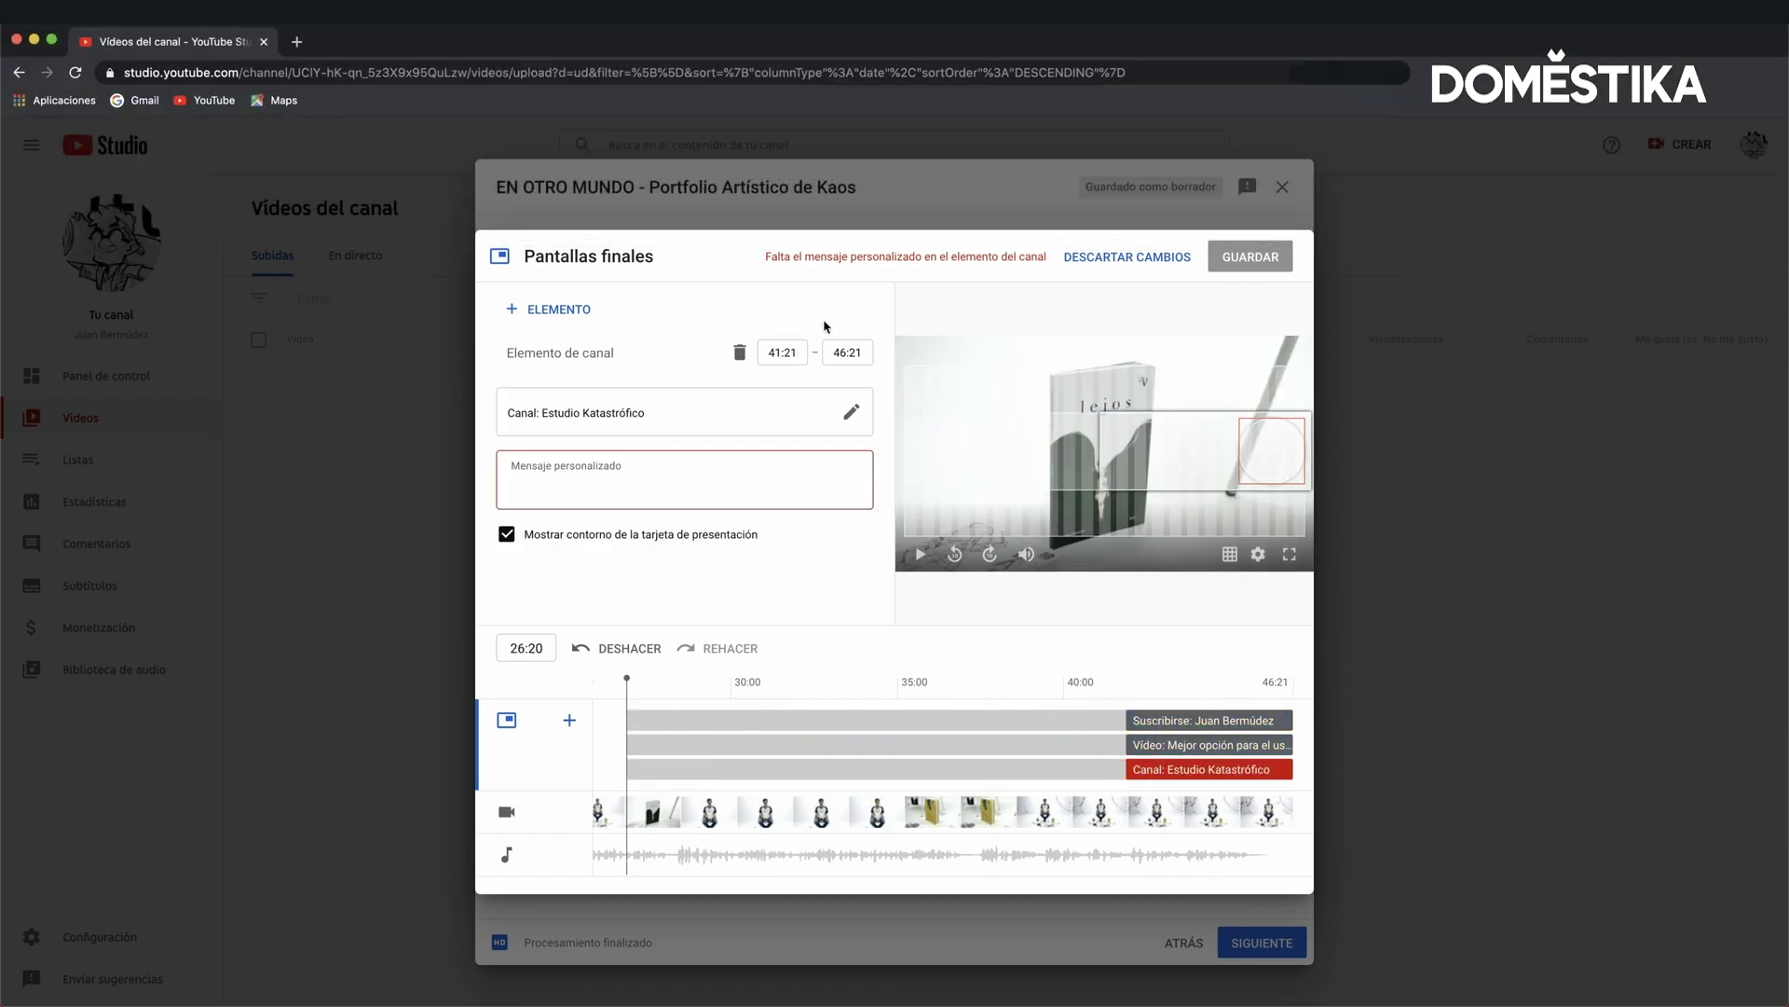
# Enter CANAL PRINCIPAL as the channel element's custom message and save the end screen
pyautogui.click(664, 457)
pyautogui.write('CANAL PRINCIPAL')
pyautogui.click(1258, 271)
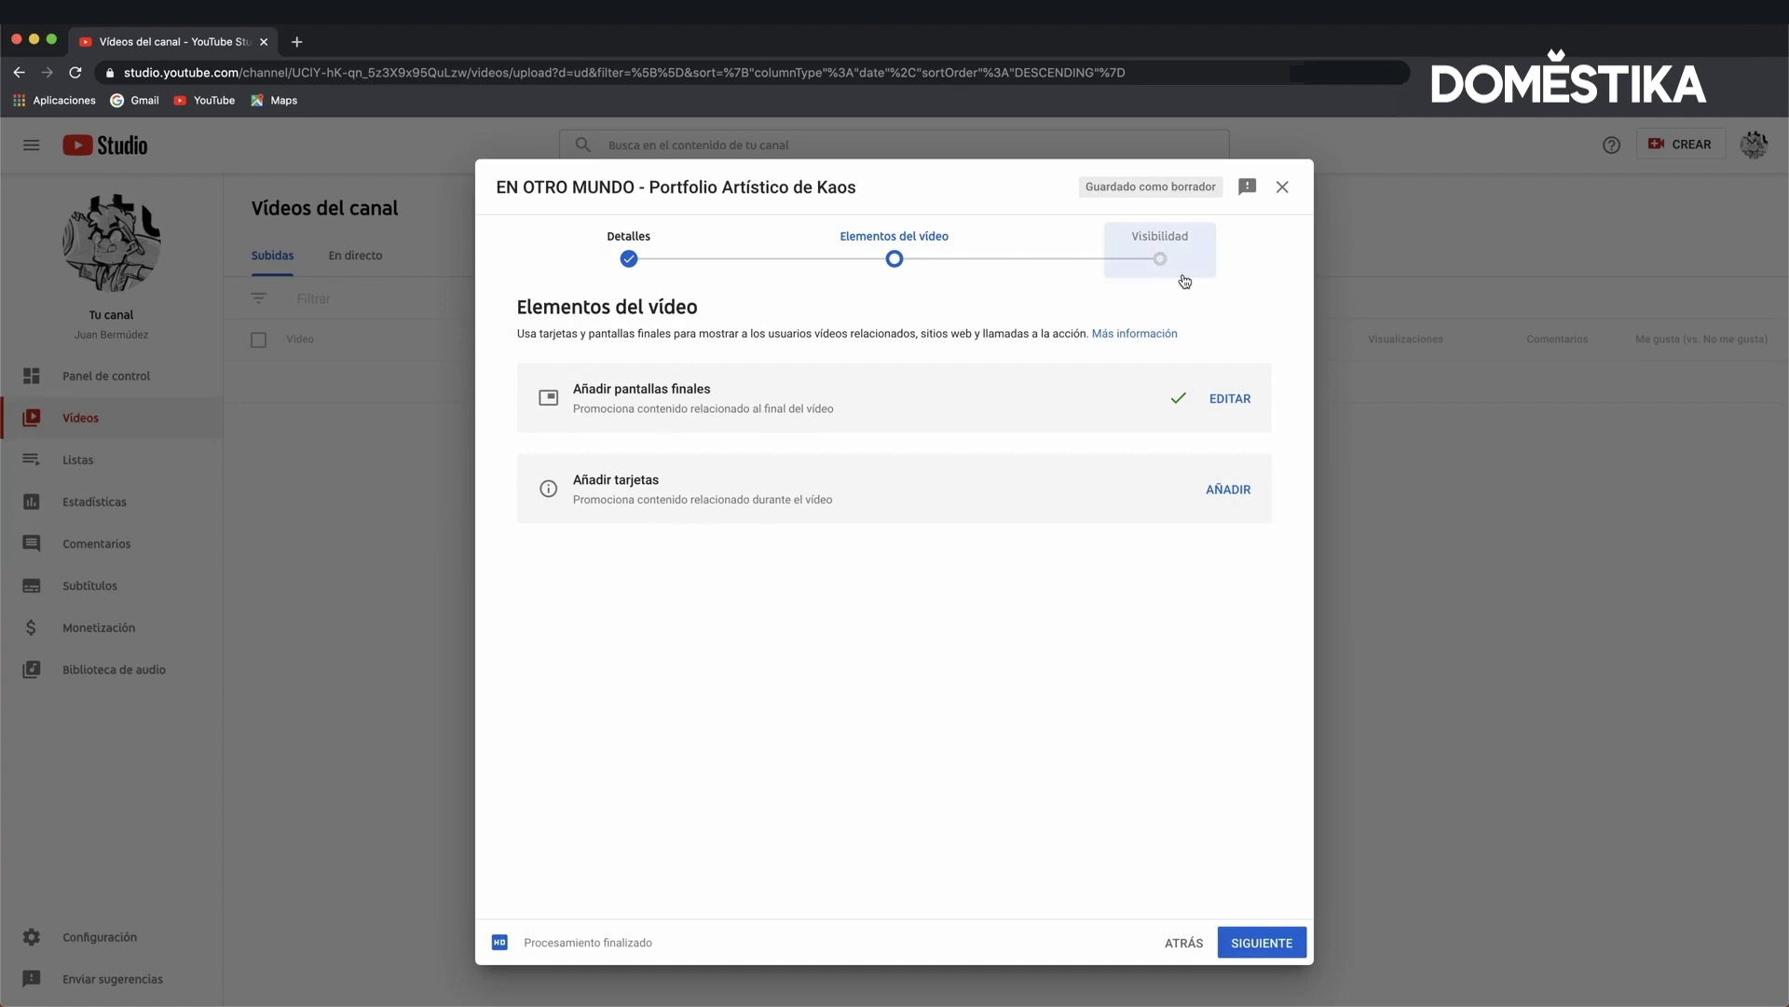
# Continue to the visibility stage and set the video's visibility to Público
pyautogui.click(1288, 940)
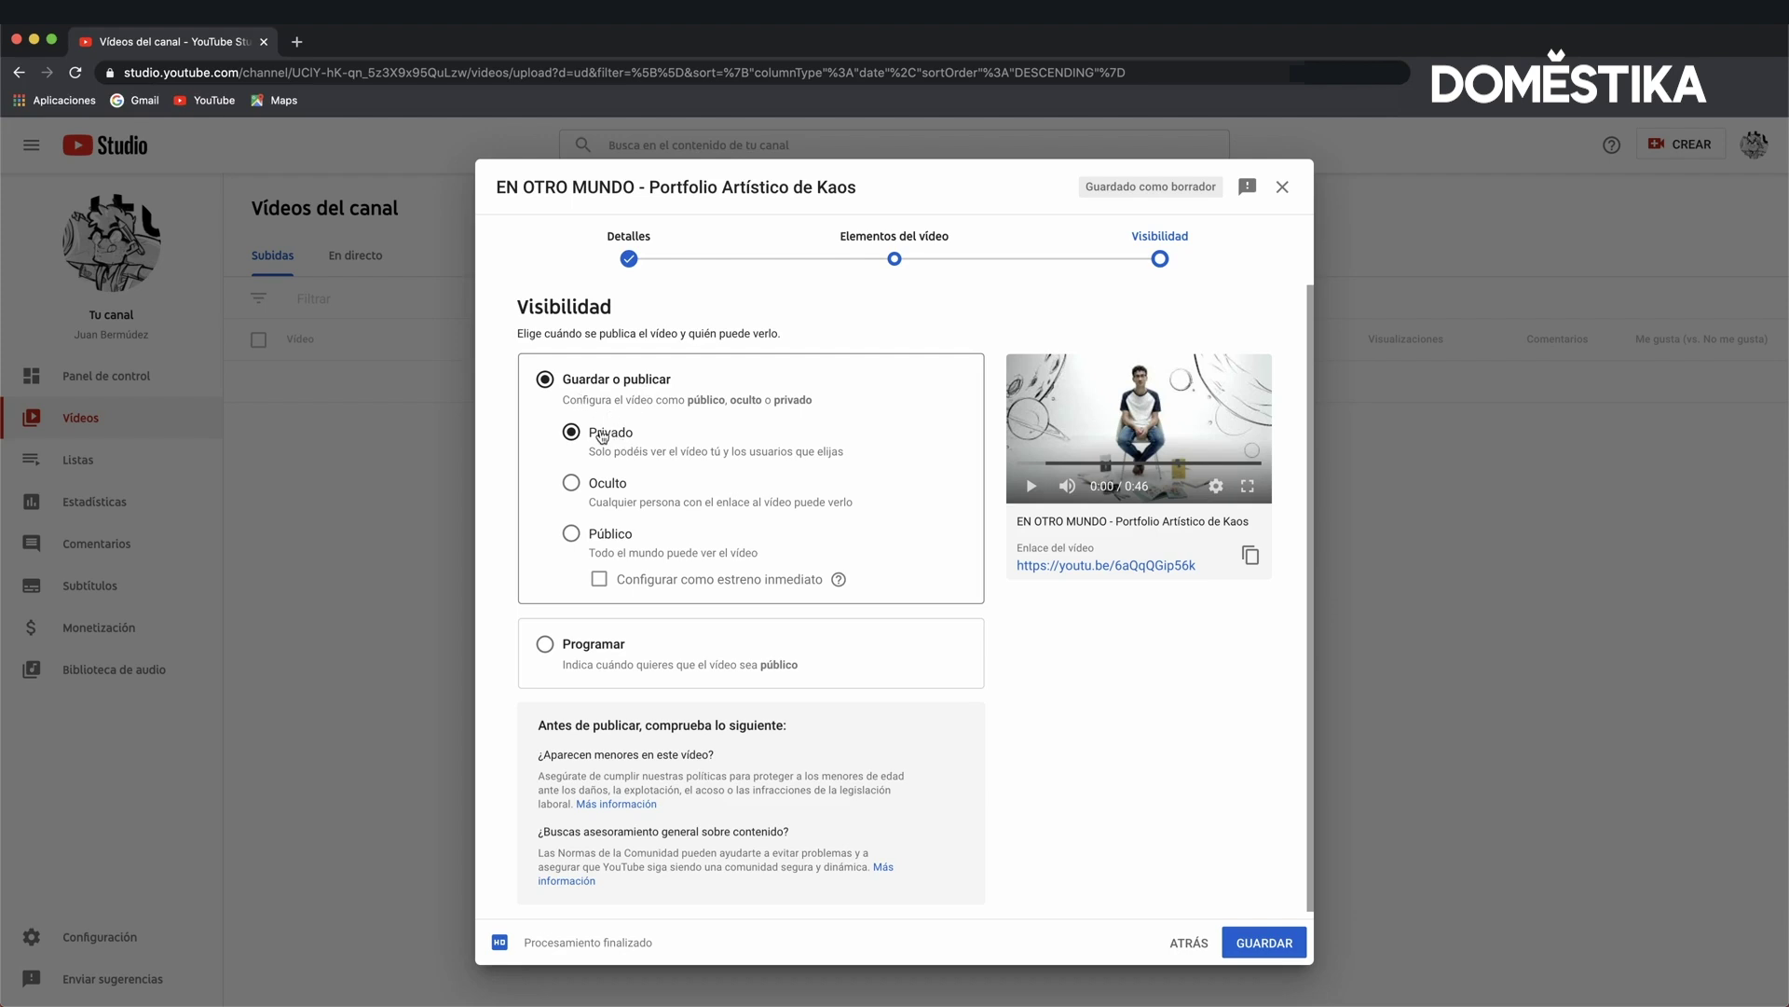
pyautogui.click(605, 497)
pyautogui.click(597, 550)
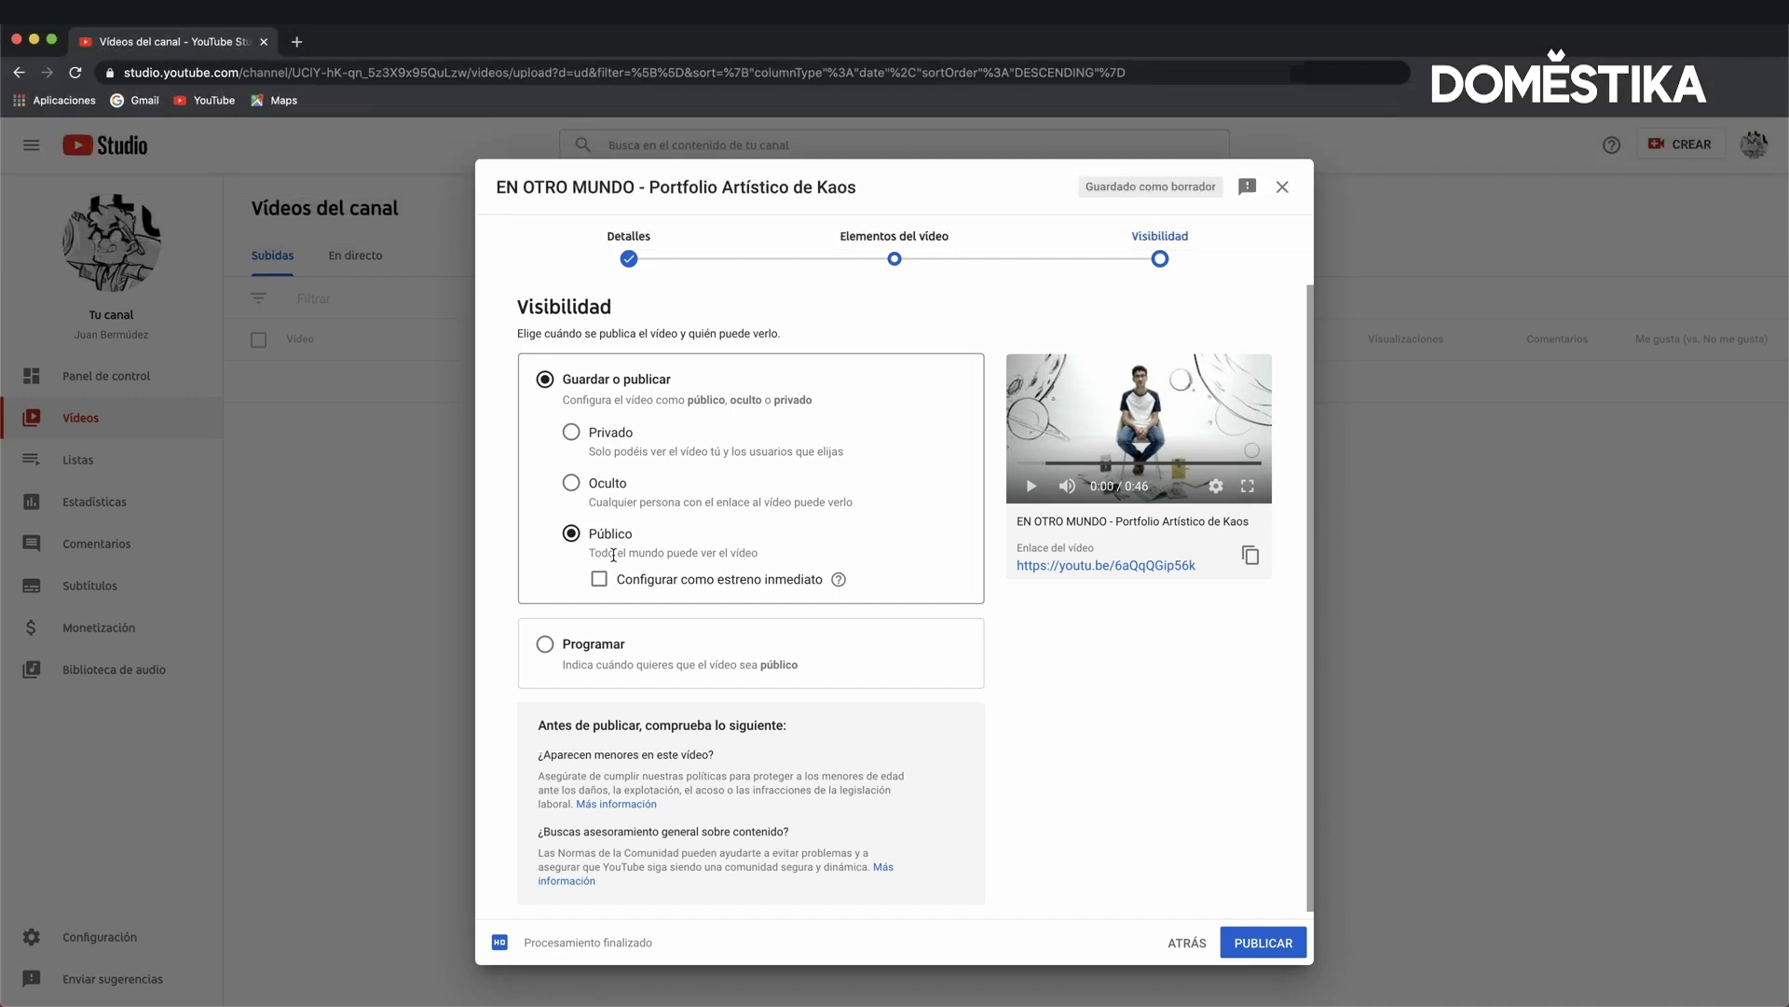
pyautogui.click(594, 644)
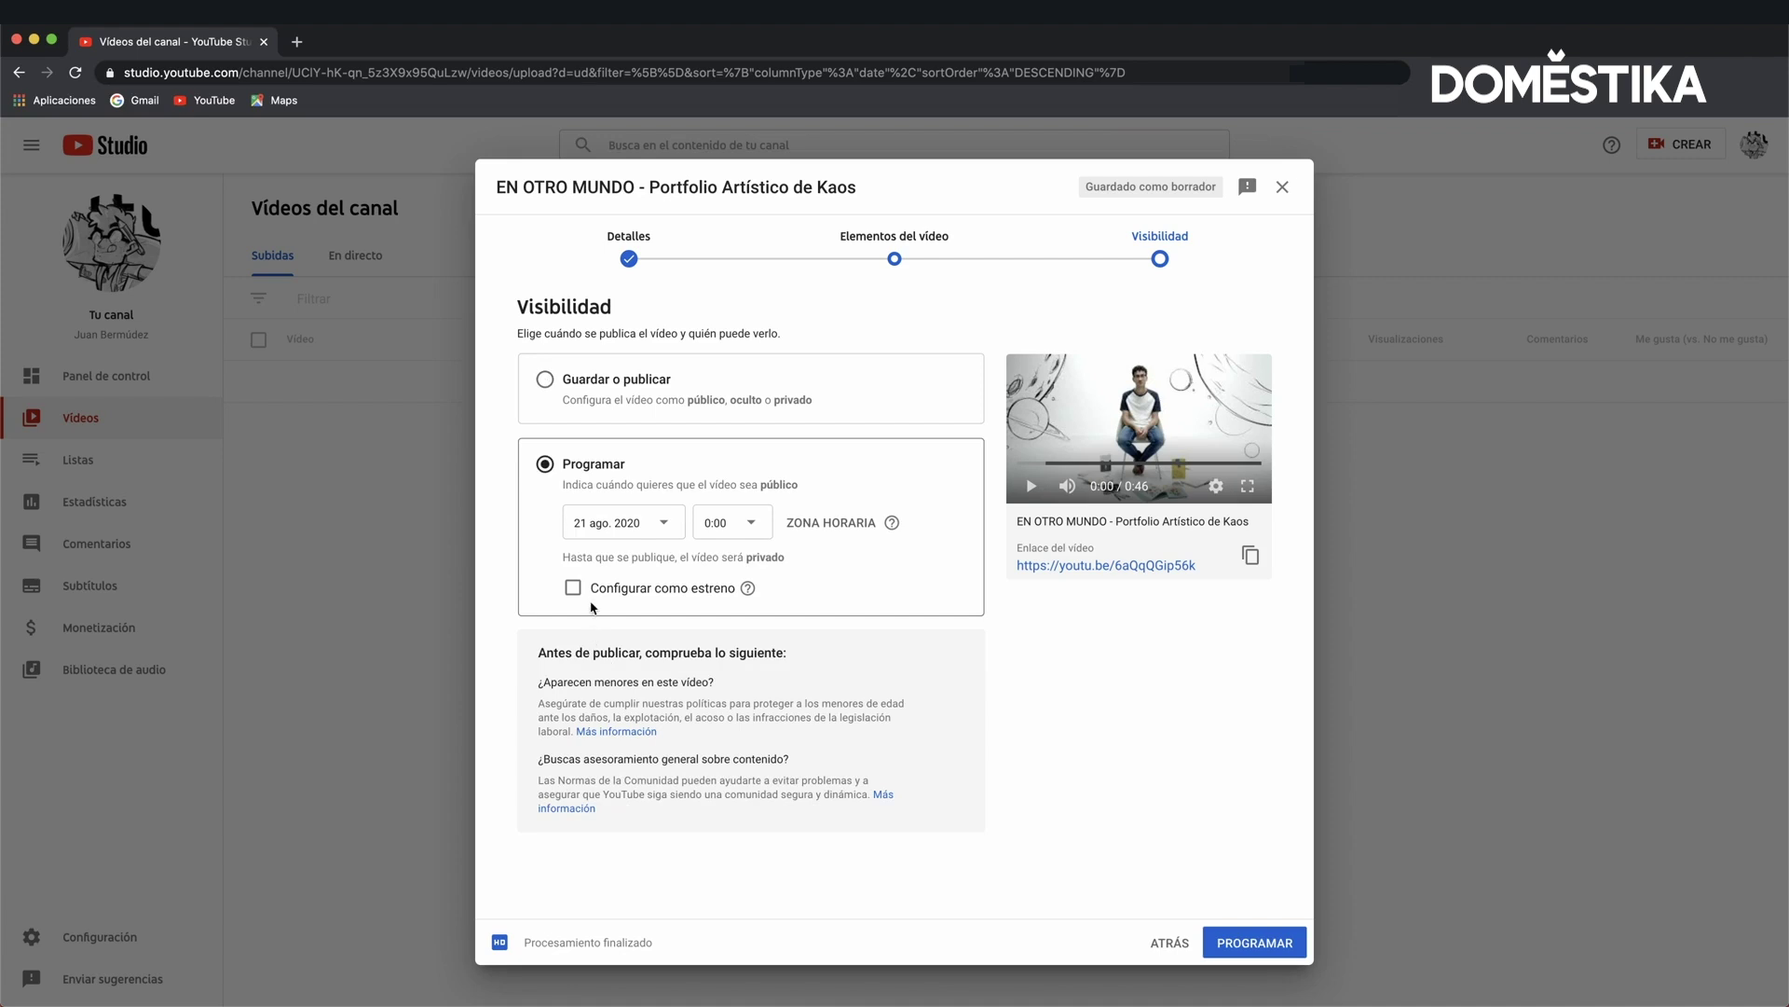
pyautogui.click(616, 523)
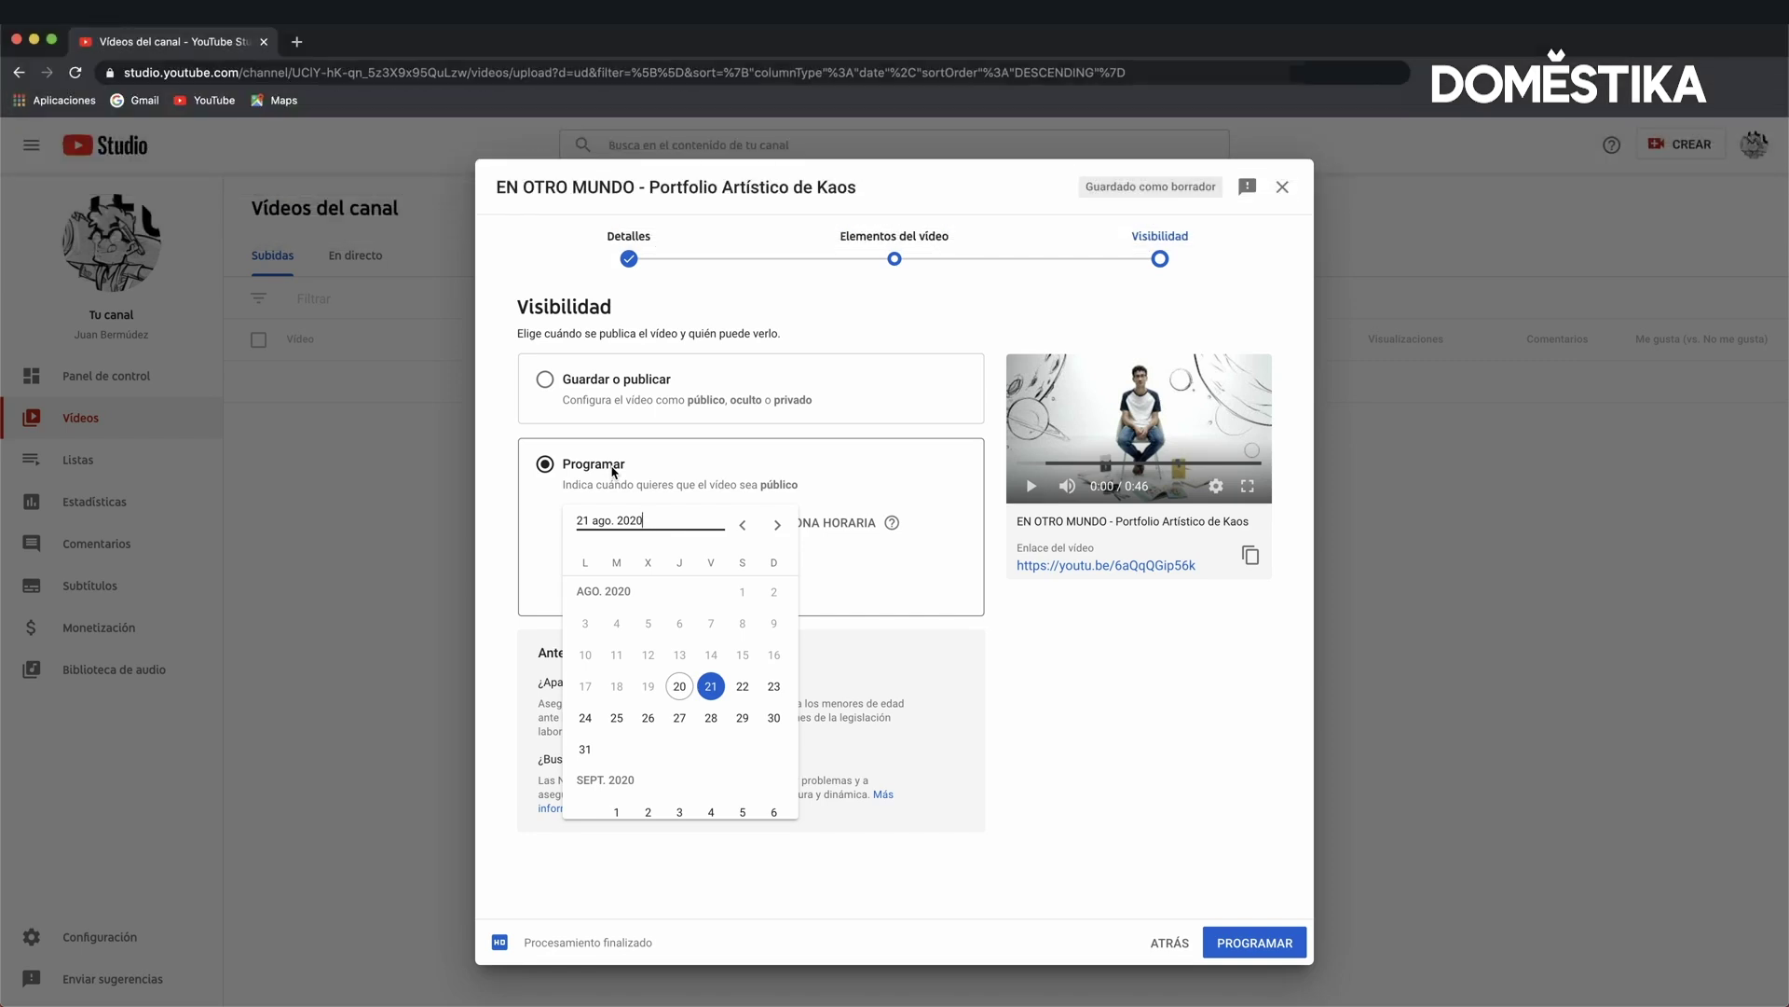
pyautogui.click(616, 386)
pyautogui.click(615, 386)
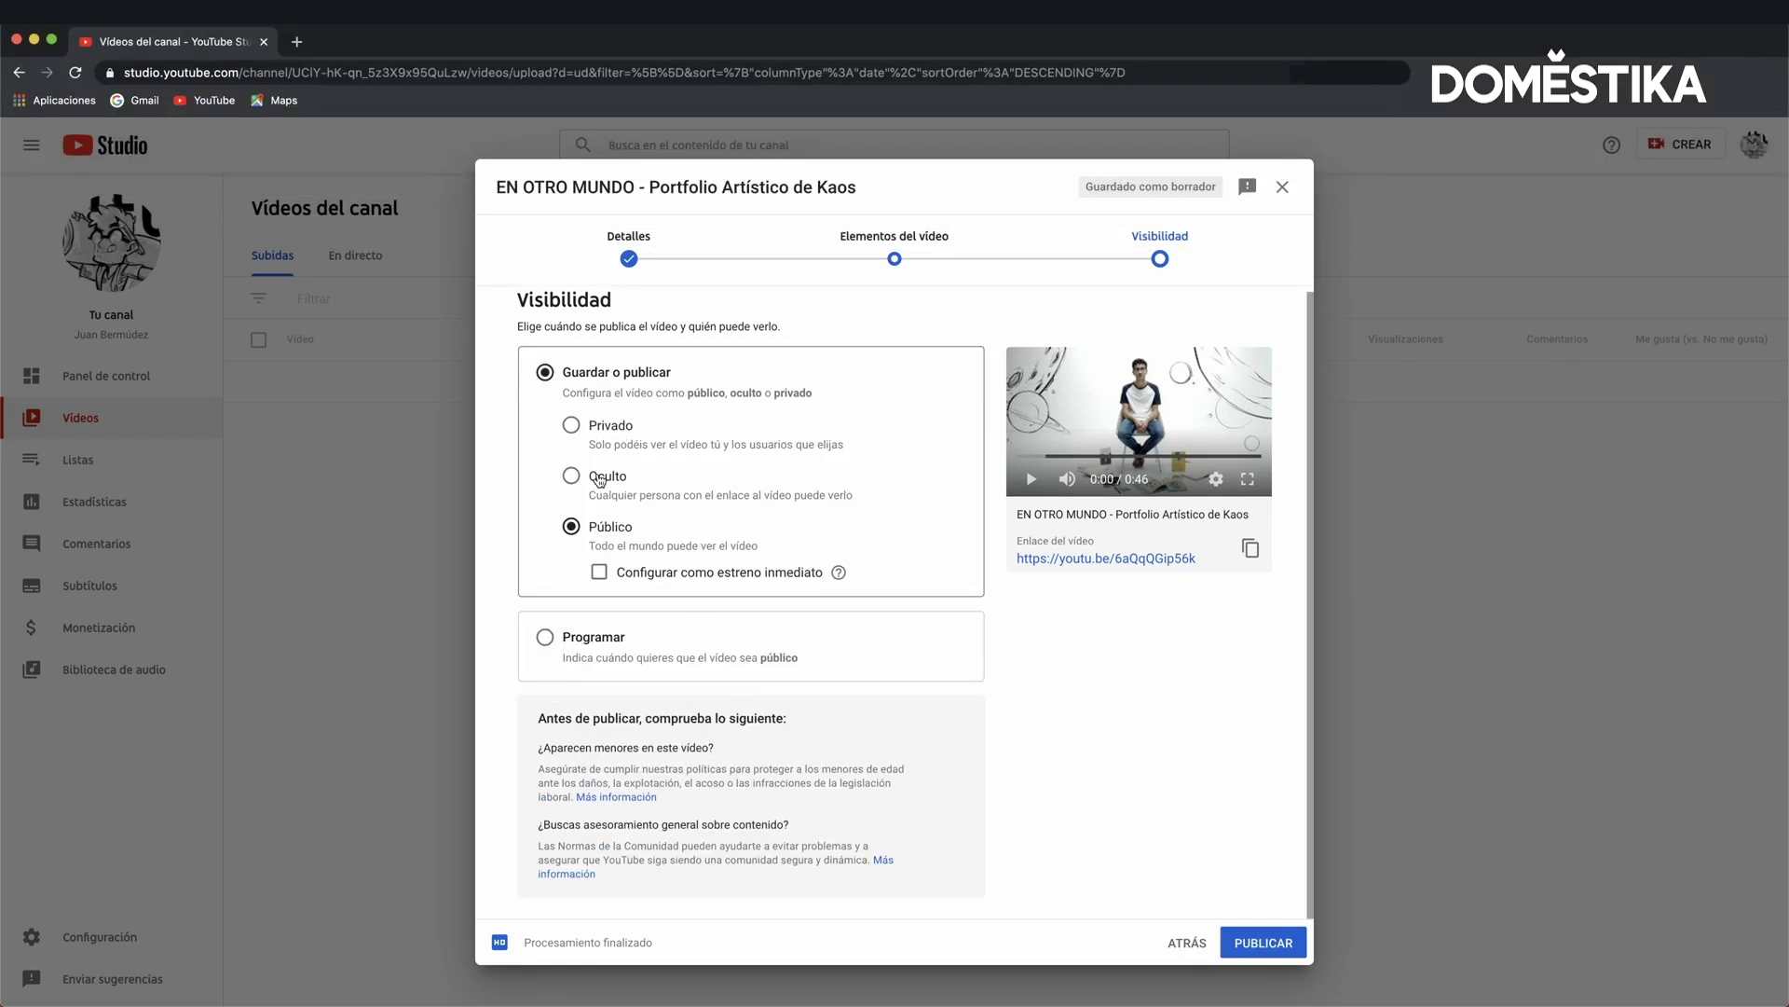
# Publish the portfolio video and copy its share link
pyautogui.click(1249, 941)
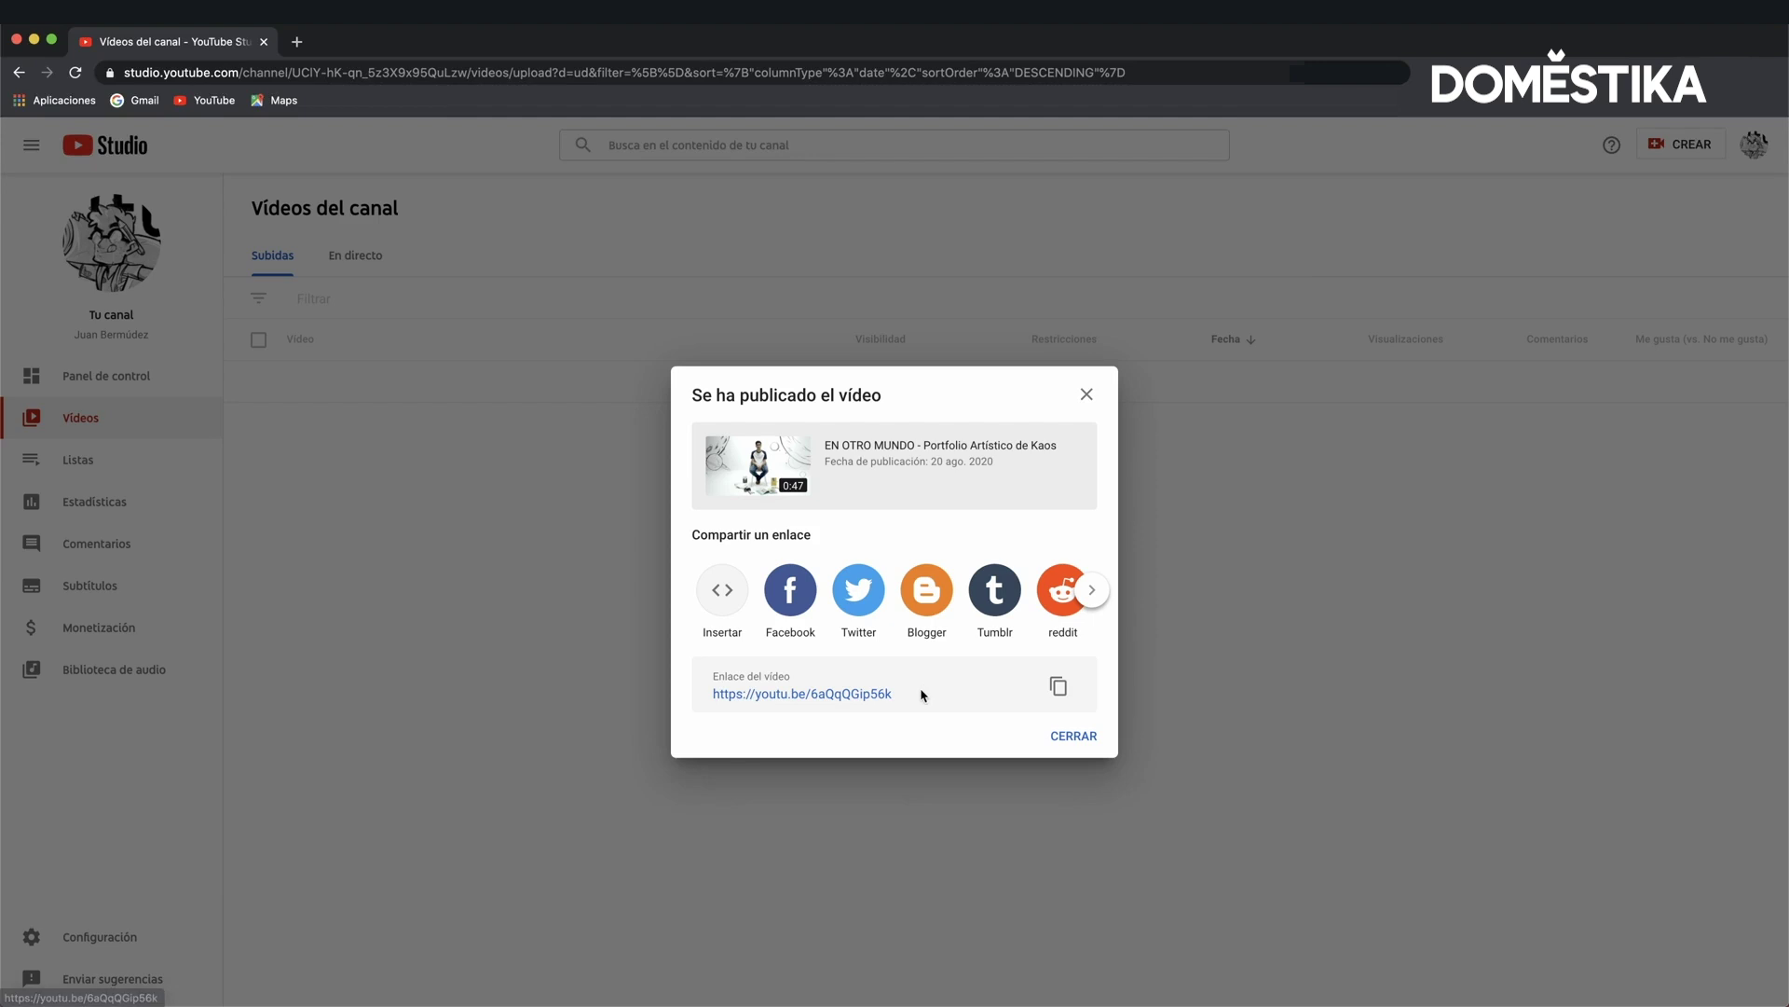
pyautogui.moveTo(893, 695)
pyautogui.mouseDown()
pyautogui.moveTo(713, 678)
pyautogui.moveTo(717, 695)
pyautogui.moveTo(893, 695)
pyautogui.mouseUp()
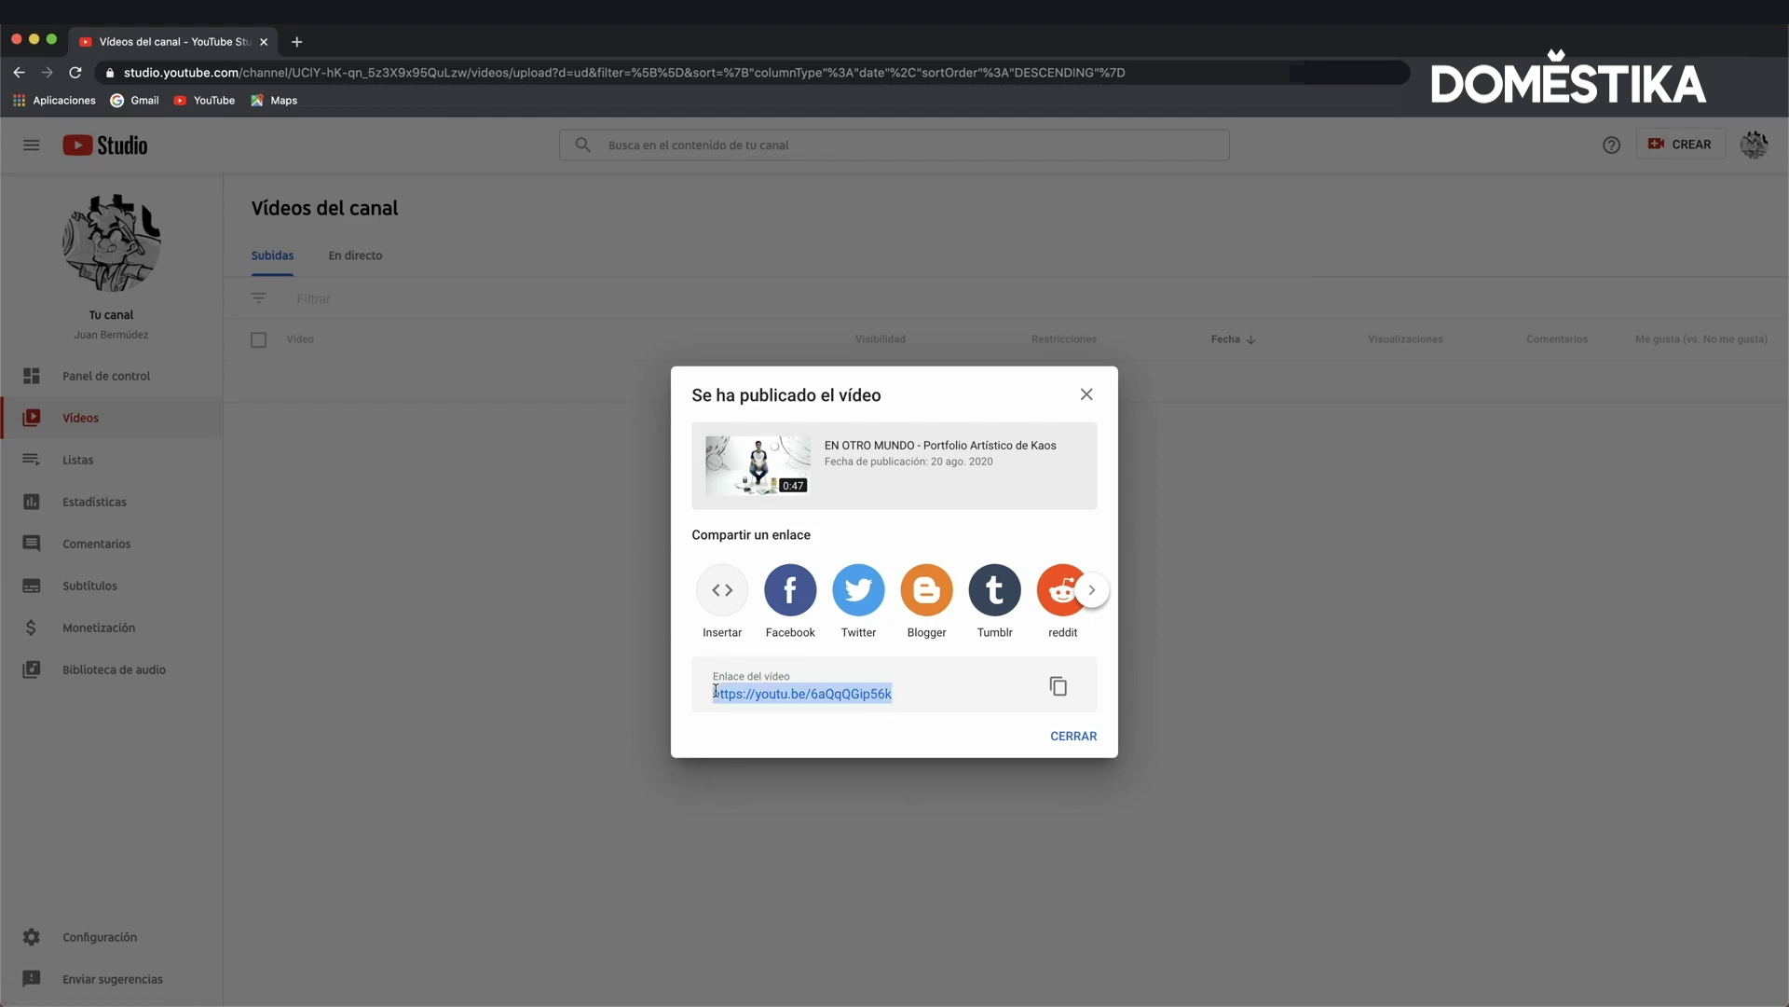
pyautogui.click(1058, 691)
# Dismiss the publication confirmation, open the published video on its YouTube watch page and close its details page in YouTube Studio
pyautogui.click(1074, 736)
pyautogui.click(351, 399)
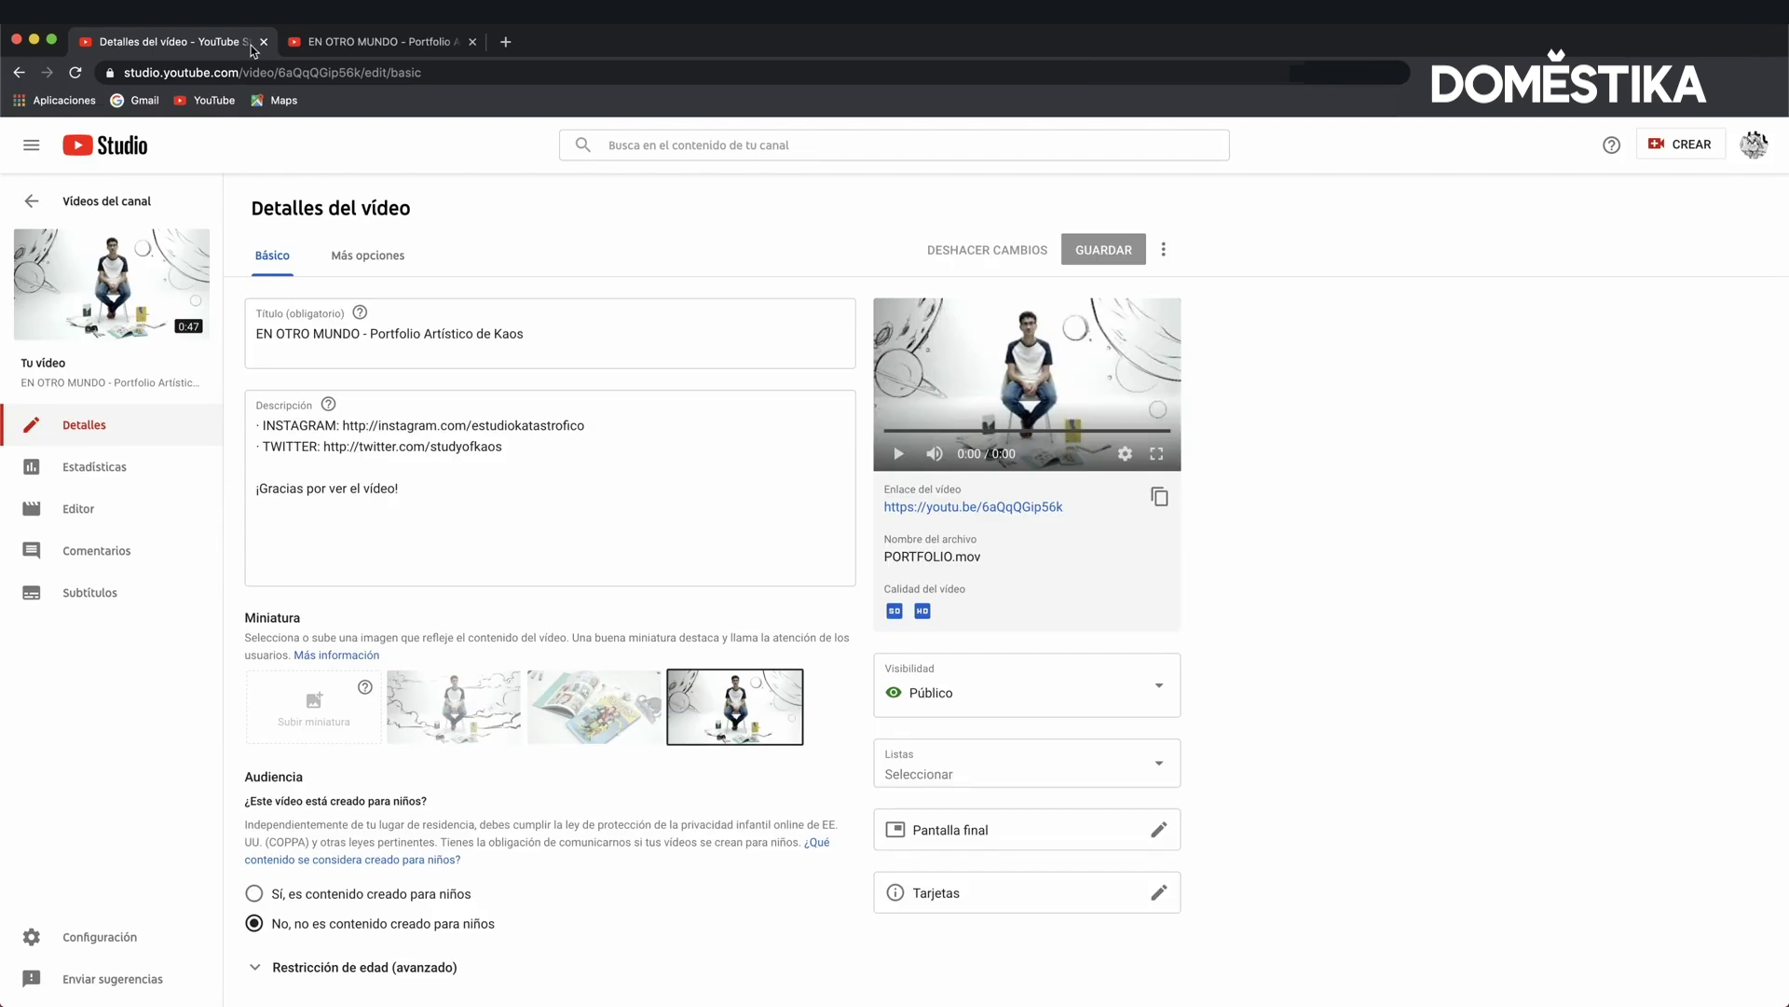
pyautogui.click(263, 42)
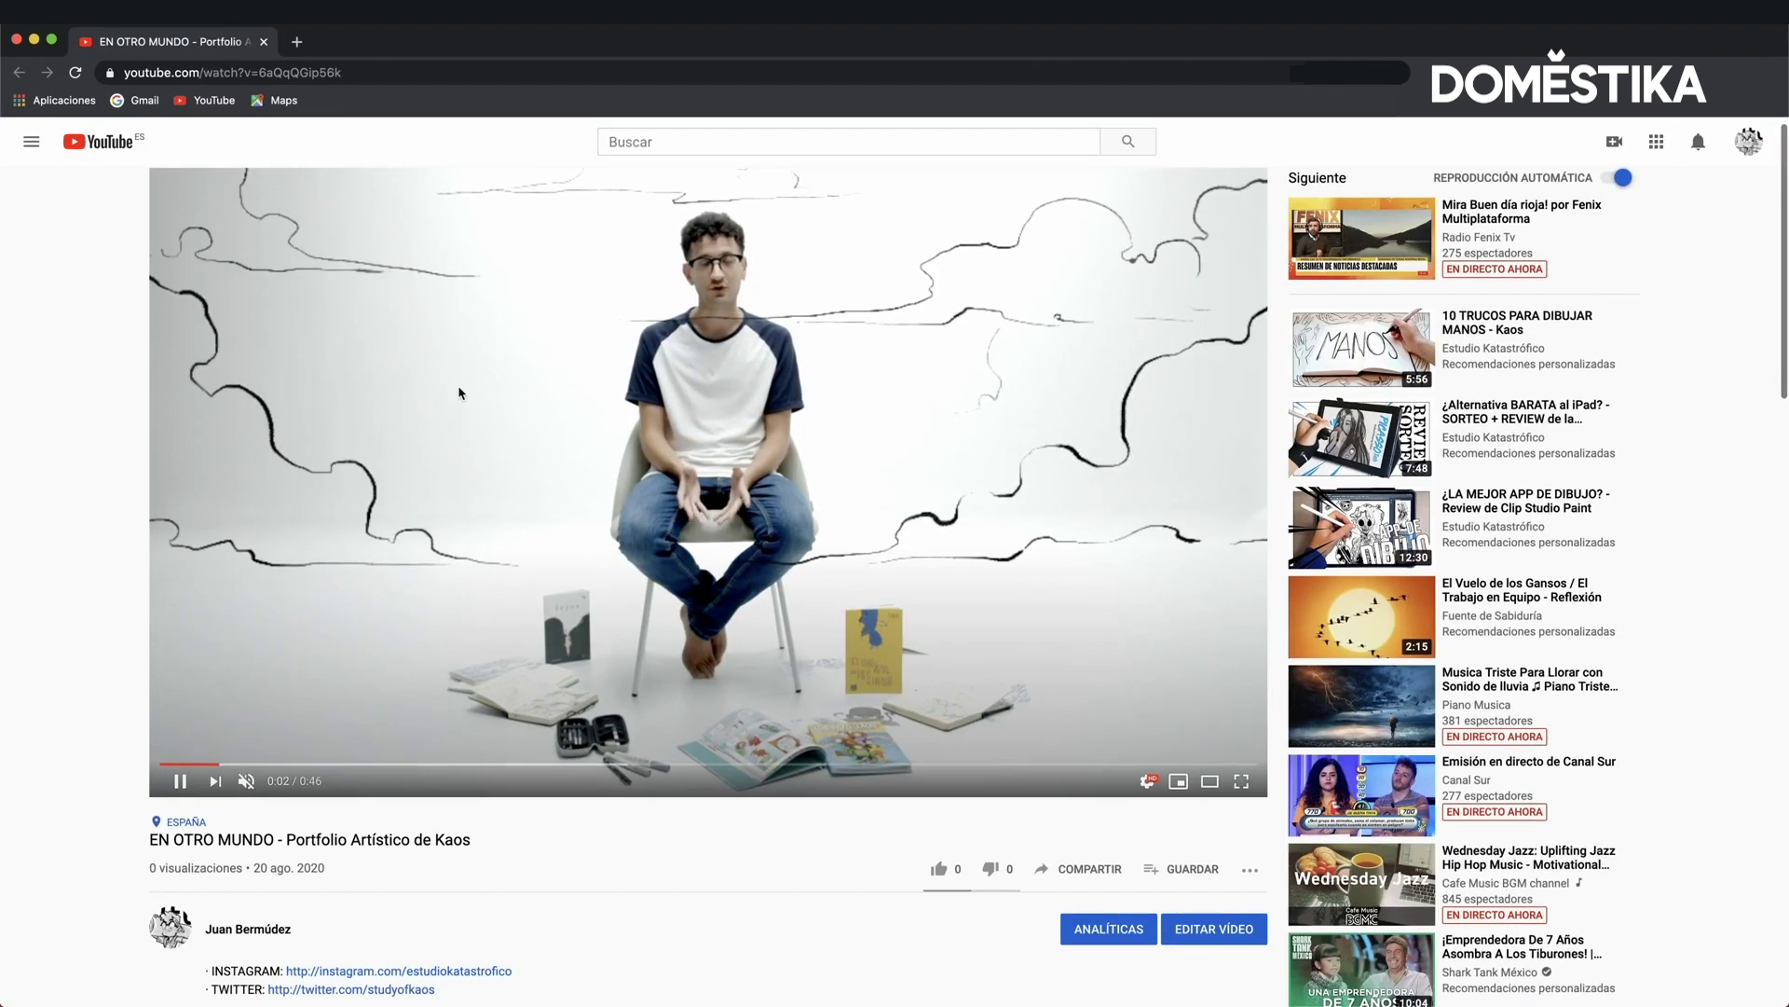